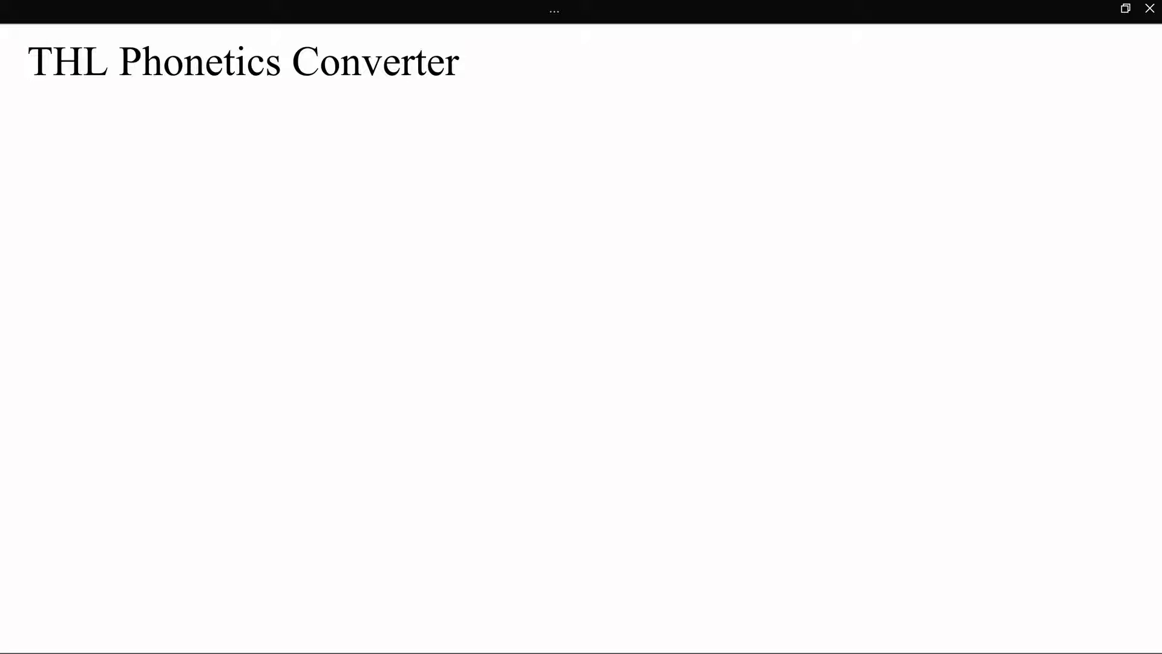
Type the Wylie word 'sgrub' on the line below the THL Phonetics Converter heading, fixing typos
text(sk)
key(BackSpace)
text(gr)
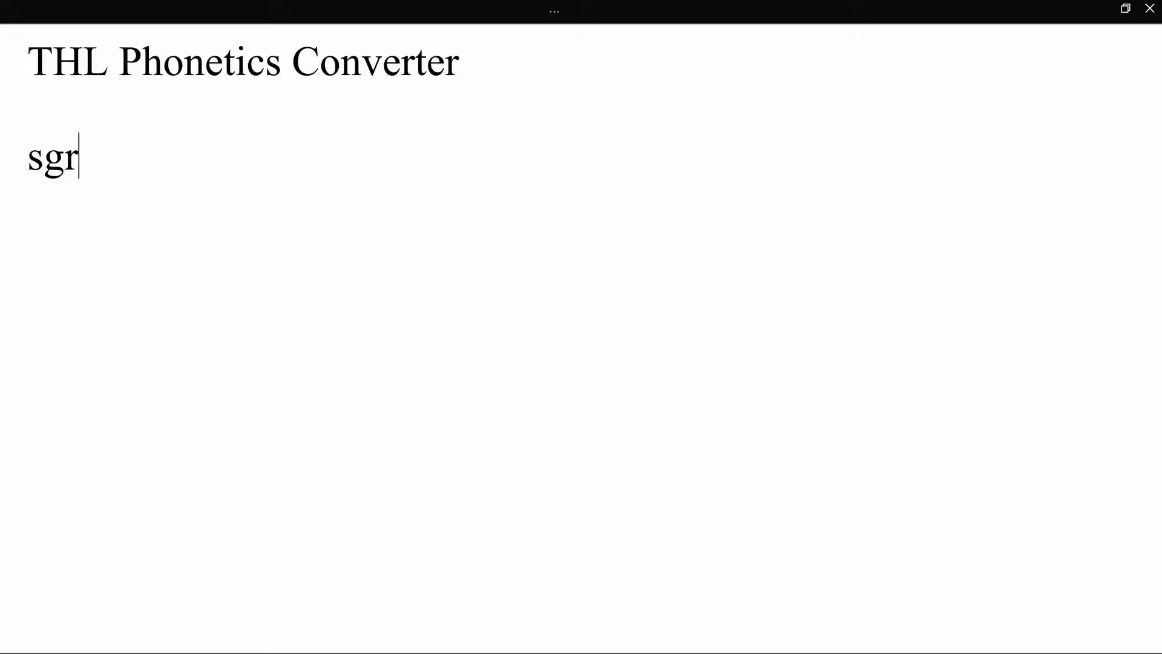
text(uf)
key(BackSpace)
text(g)
key(BackSpace)
text(b)
Add the Tibetan spelling སྒྲུབ་ on a new line beneath 'sgrub', then start another line
key(Return)
text(ས)
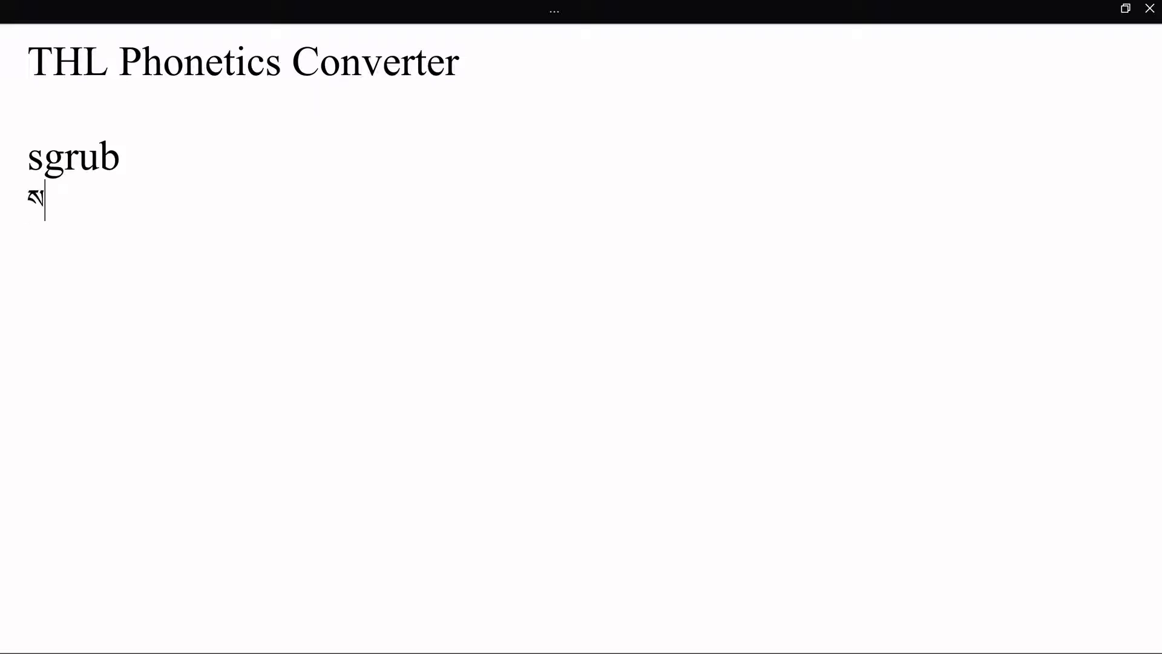
text(གྲུབ་)
click(182, 158)
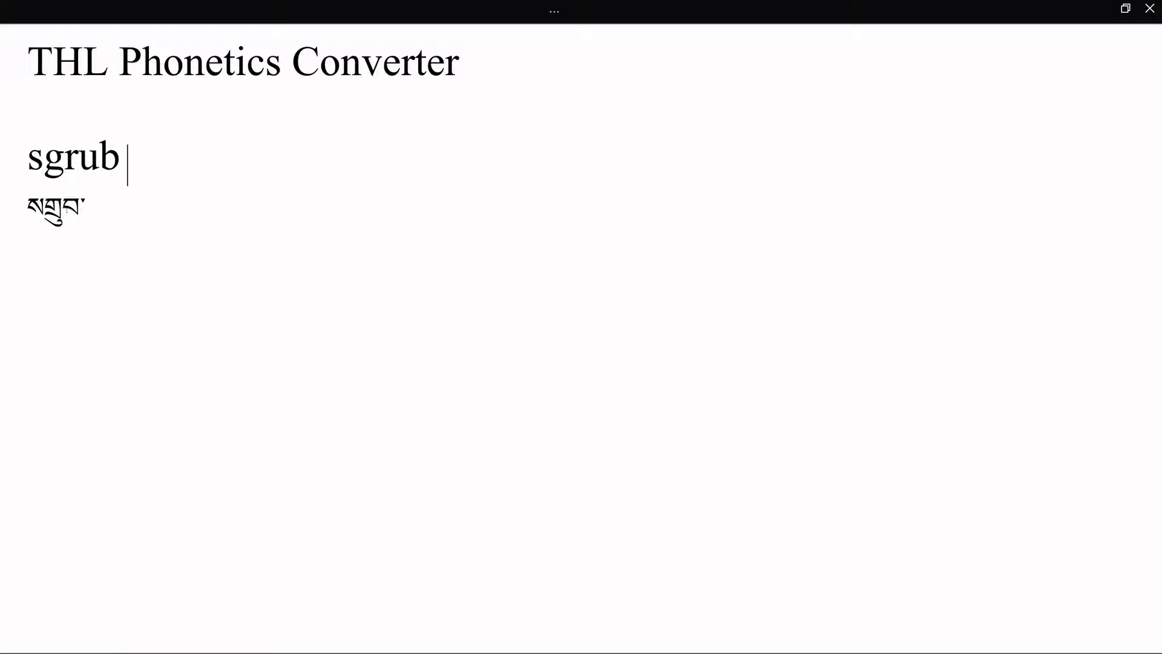
click(137, 224)
click(131, 158)
click(114, 201)
key(Return)
key(Return)
Type the heading 'Lexilogos' and paste the lexilogos.com Tibetan keyboard link beneath it
text(Lexilog)
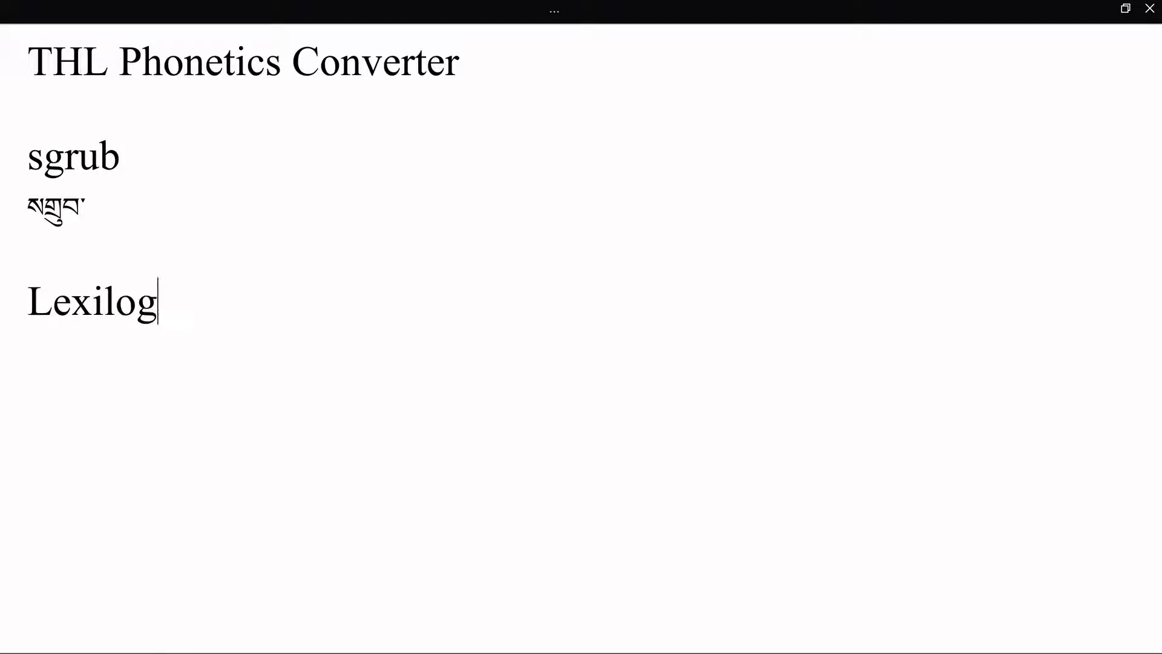
text(os)
key(Return)
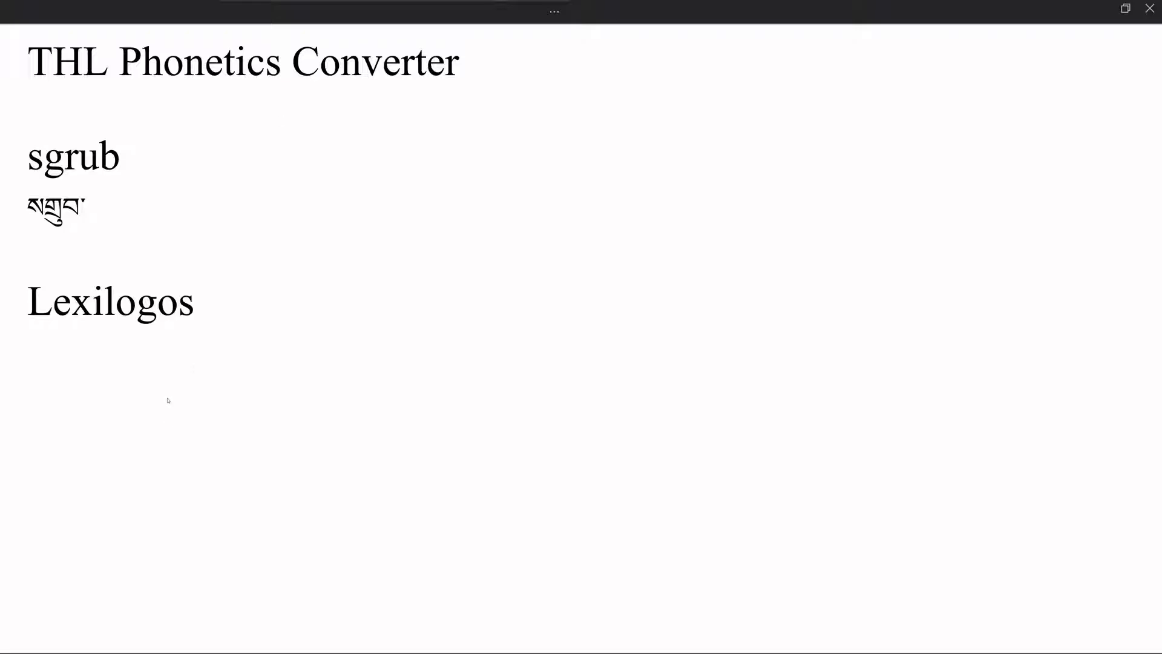
click(174, 353)
text(https://www.lexilogos.com/keyboard/tibetan.htm)
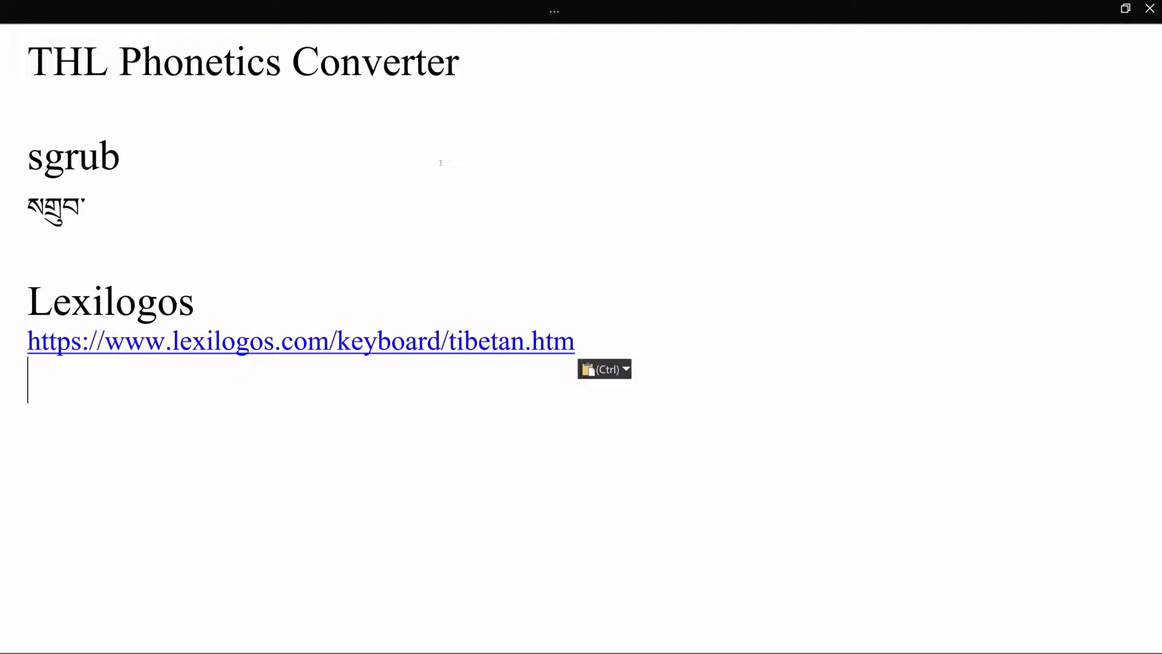
Type 'THL Transliteration Converter' on the line below the Lexilogos link
text(THL )
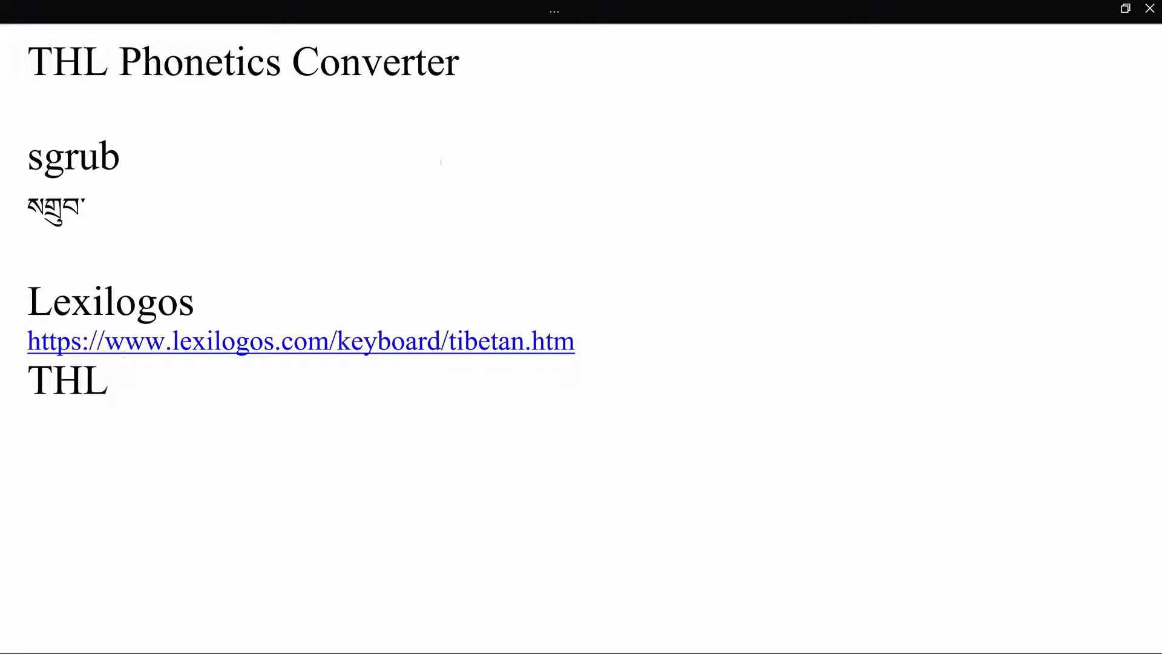
text(Transliteration Converter)
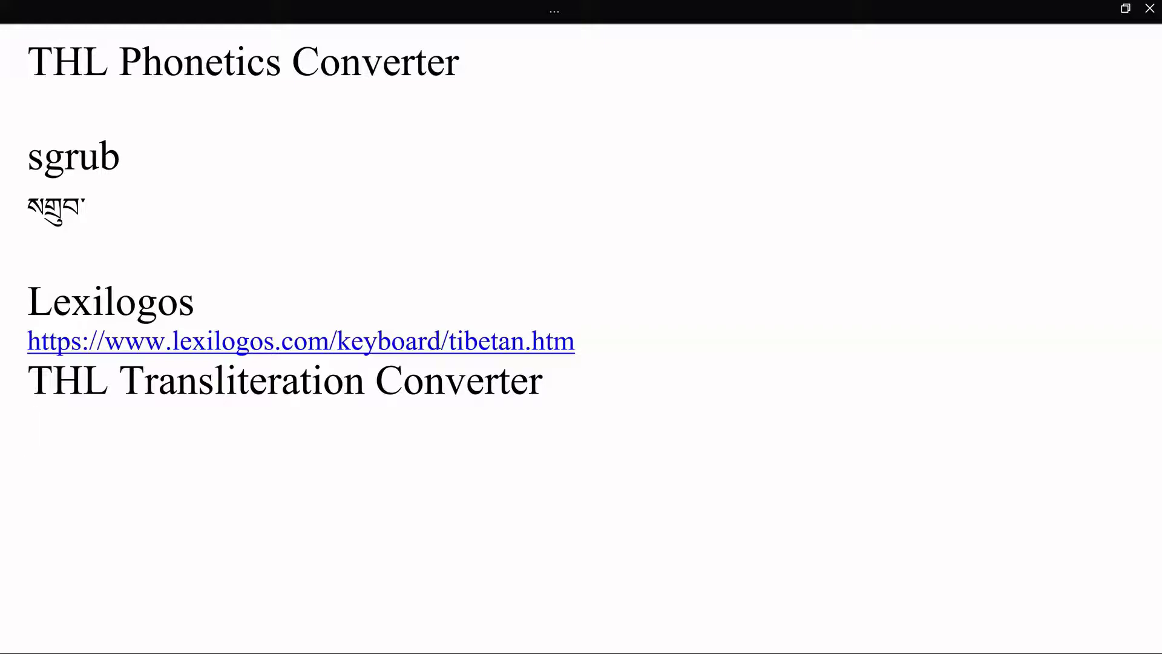
Add the title 'THL Extended Wylie Transliteration Scheme' on a new line
key(Return)
text(H=)
key(BackSpace)
key(BackSpace)
text(THL)
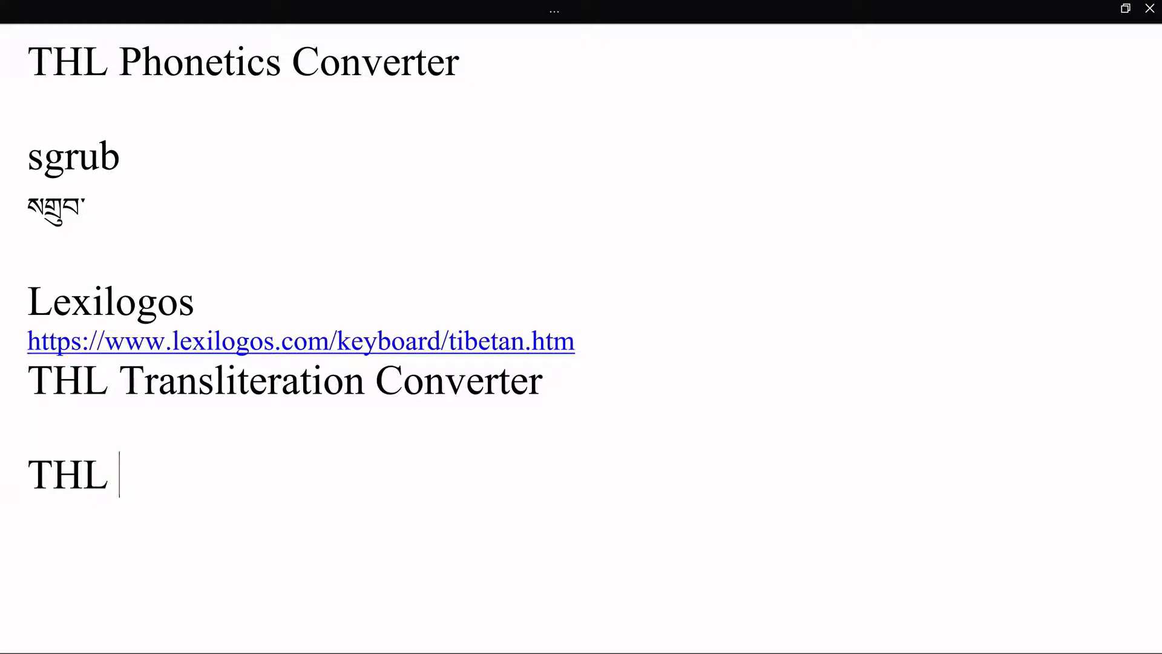
text( Extended W)
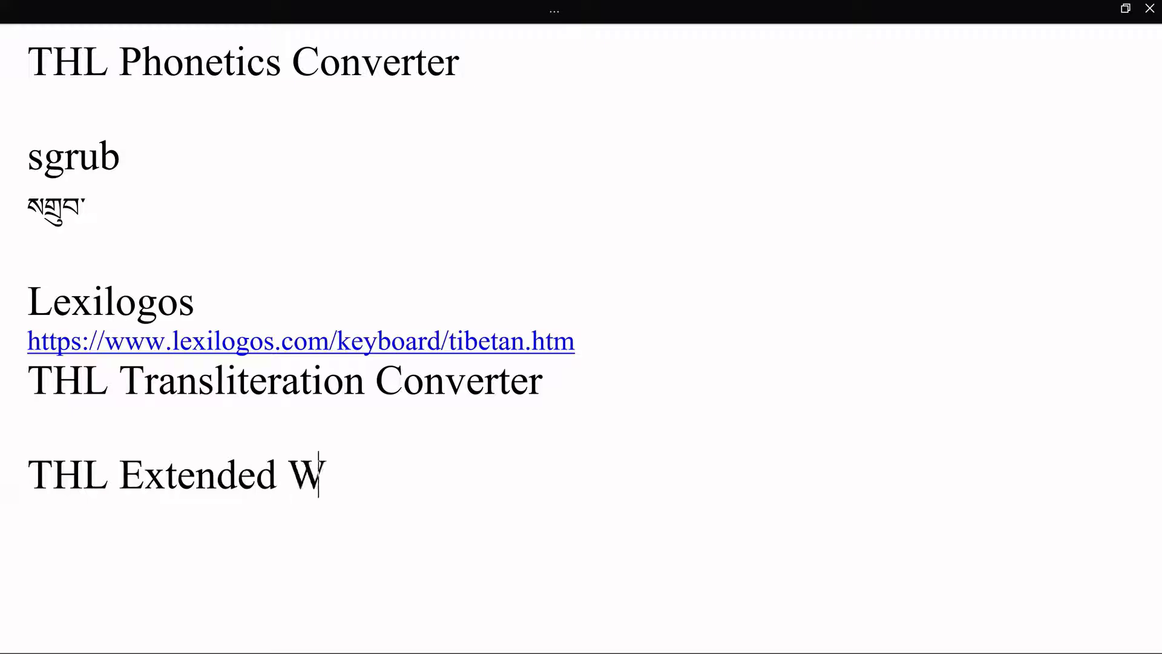
text(ylie Tr)
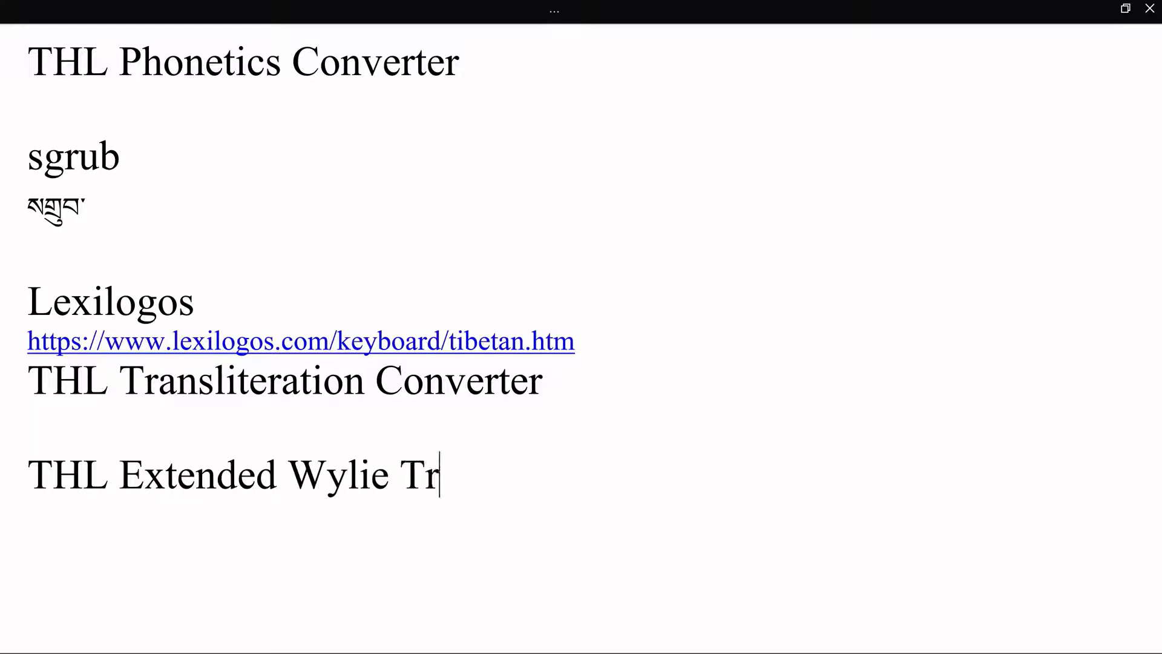
text(an)
key(BackSpace)
text(ansliteration )
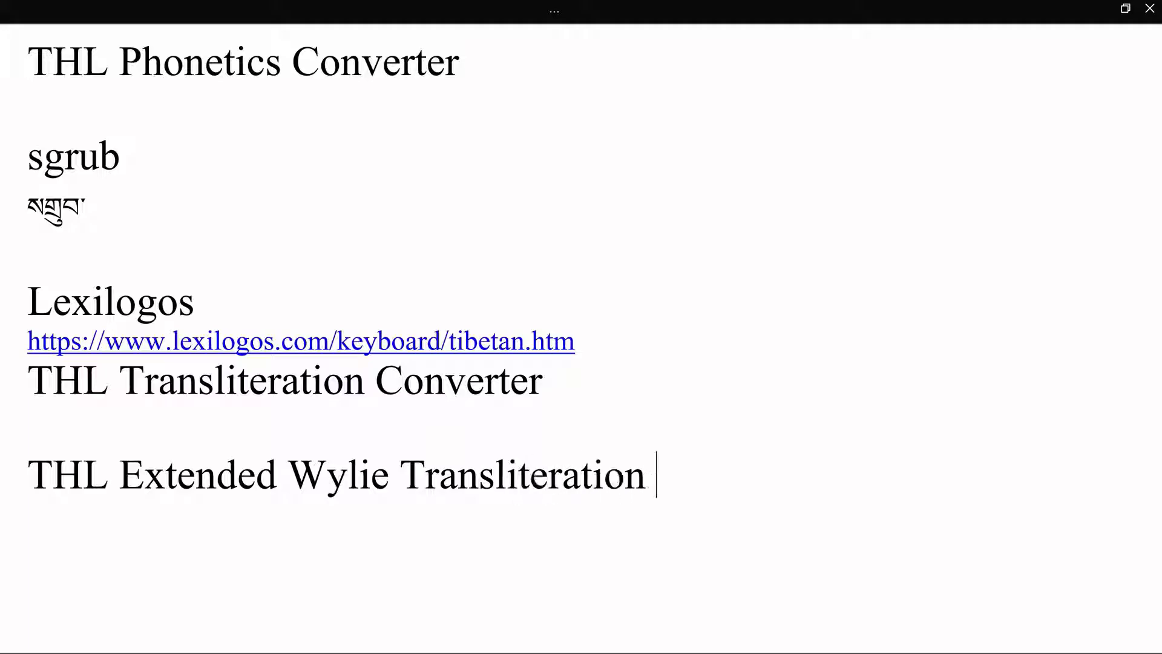
text(Scheme)
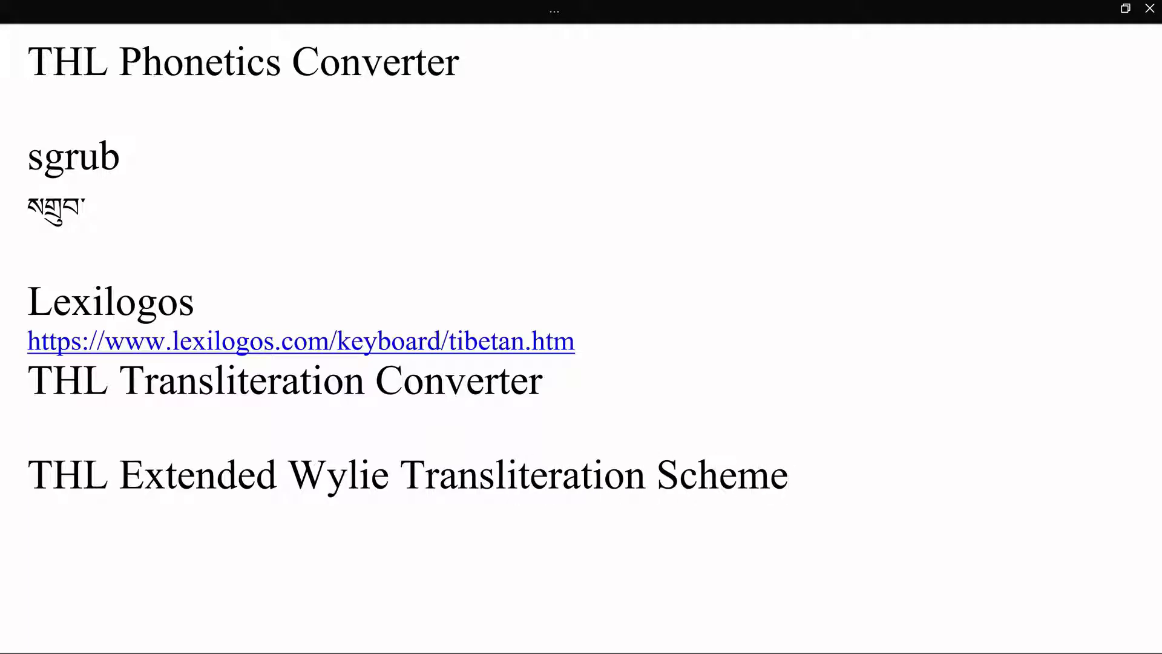
Add the indented path 'thlib.org / Reference / 4. Tables' beneath the title
key(Return)
key(Tab)
text(thlib.)
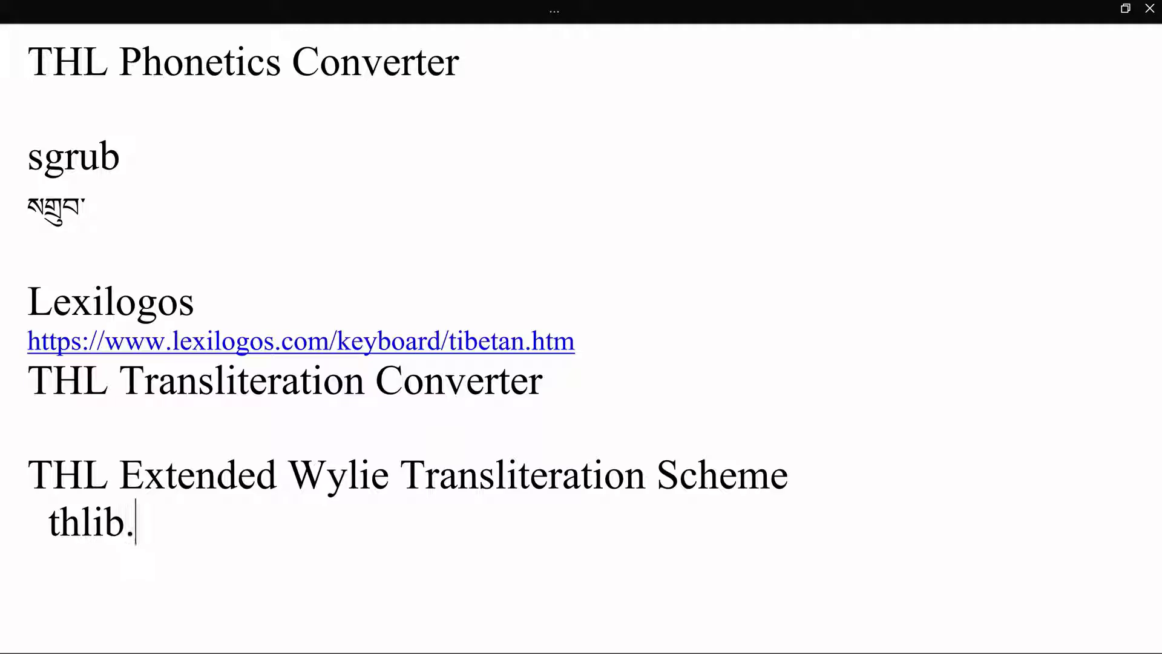
text(org /)
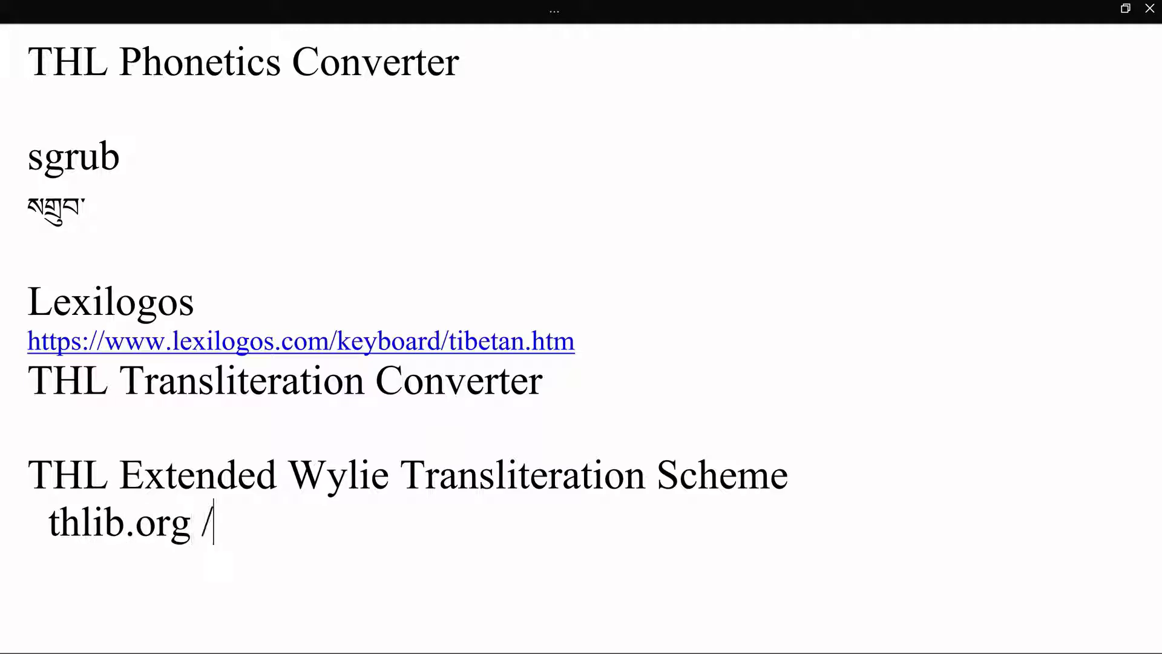
text( Reference /)
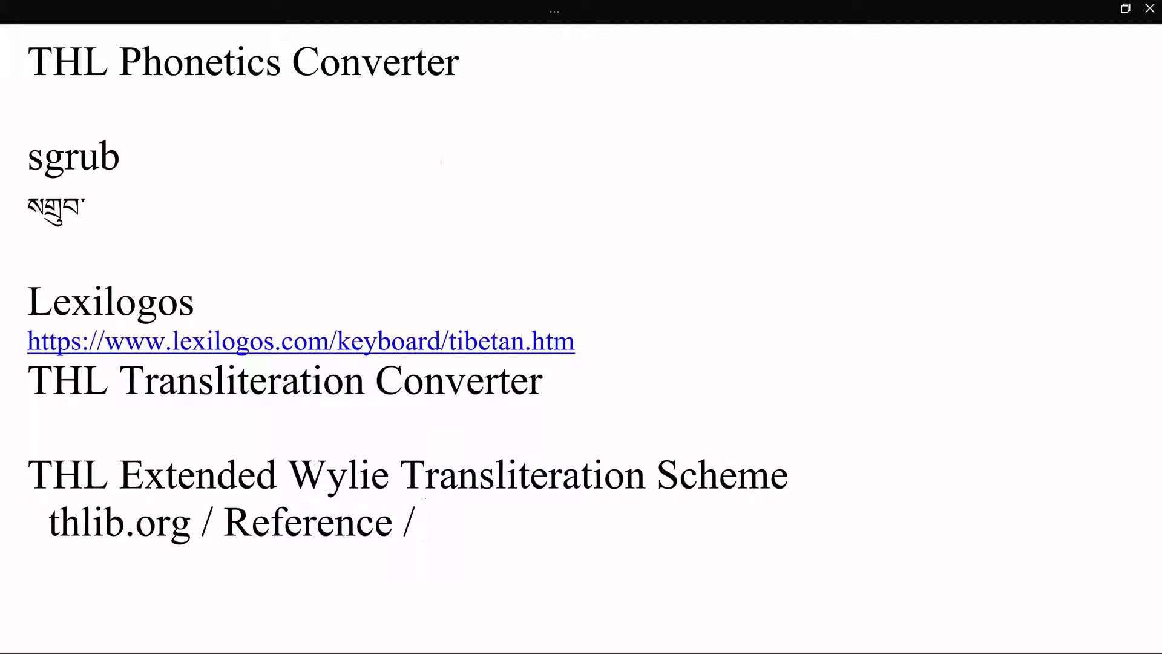
text(4. Tables)
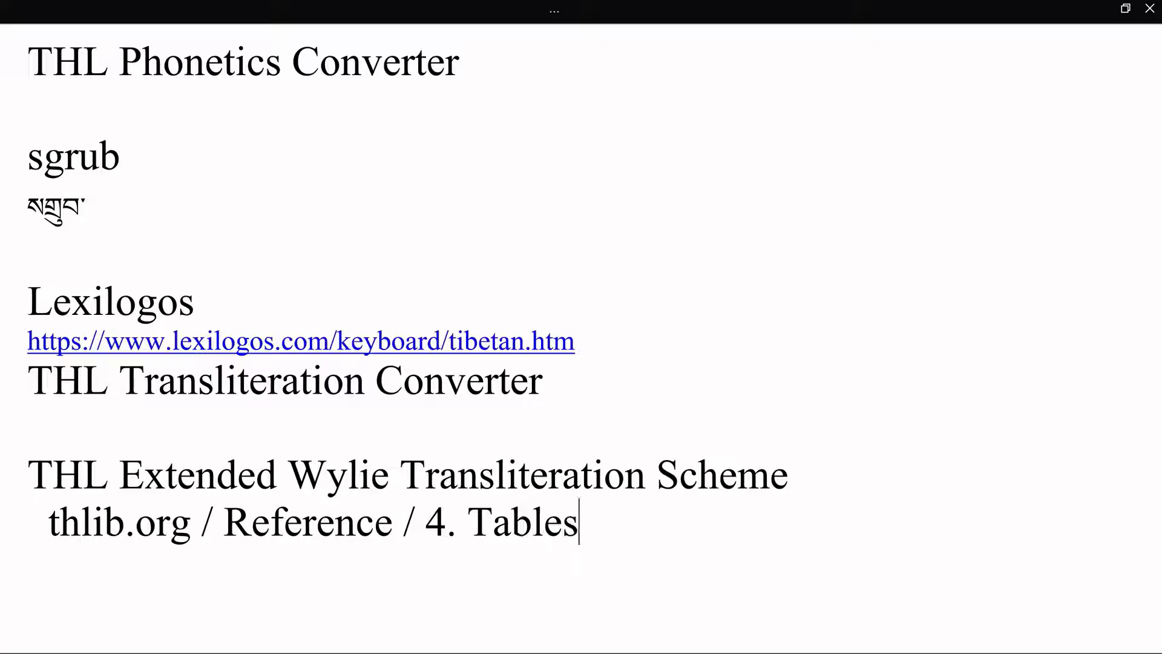
key(Return)
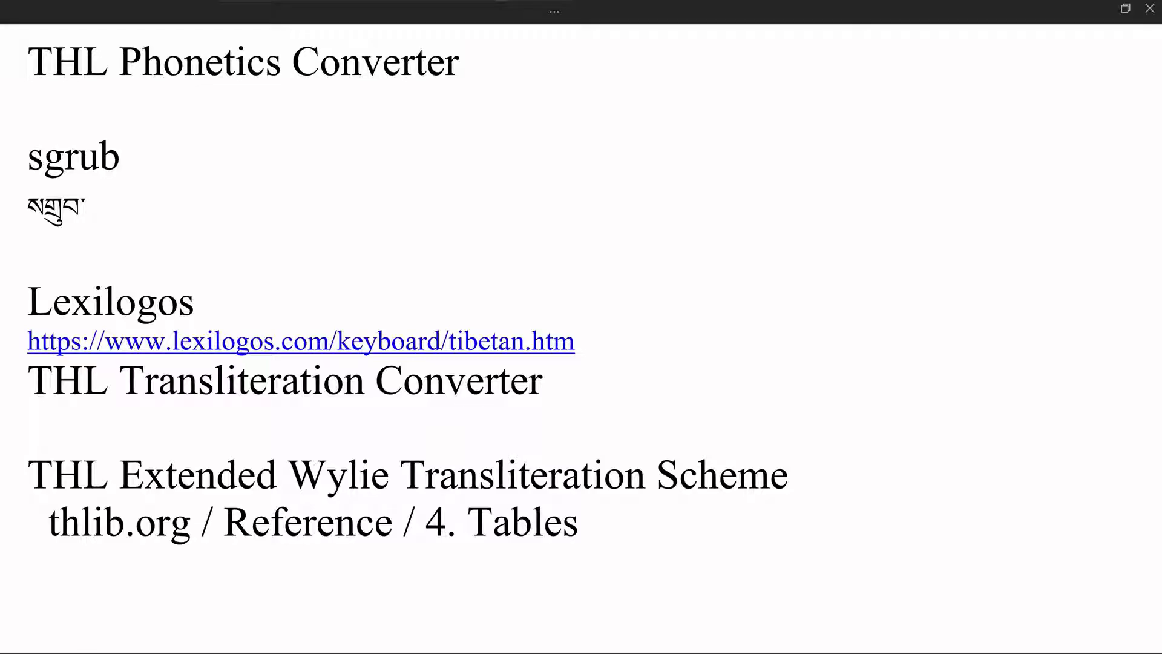
Paste the thlib.org tables link on the indented line below the path
click(209, 566)
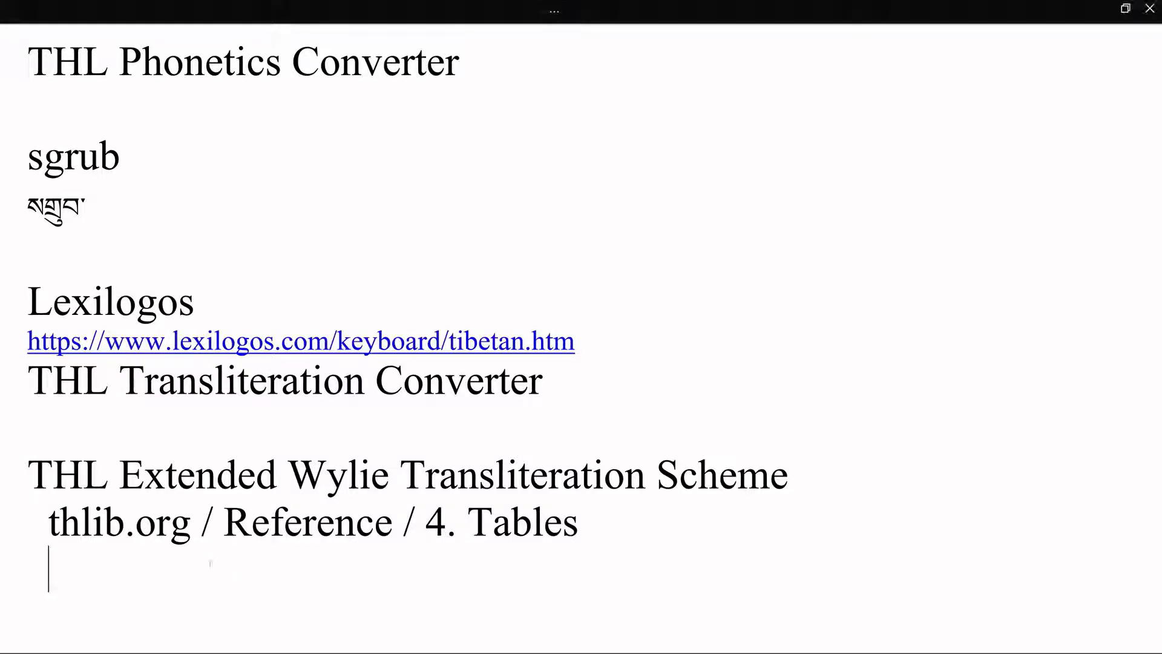
text(https://www.thlib.org/reference/transliteration/#!essay=/thl/ewts/tables/)
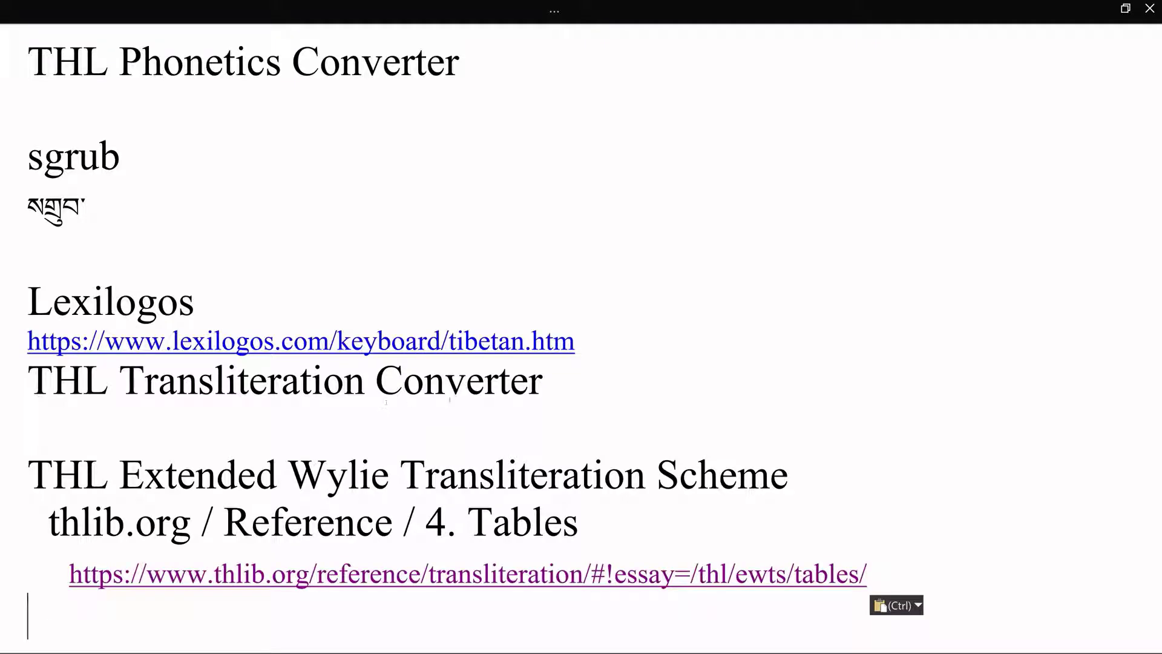
key(Return)
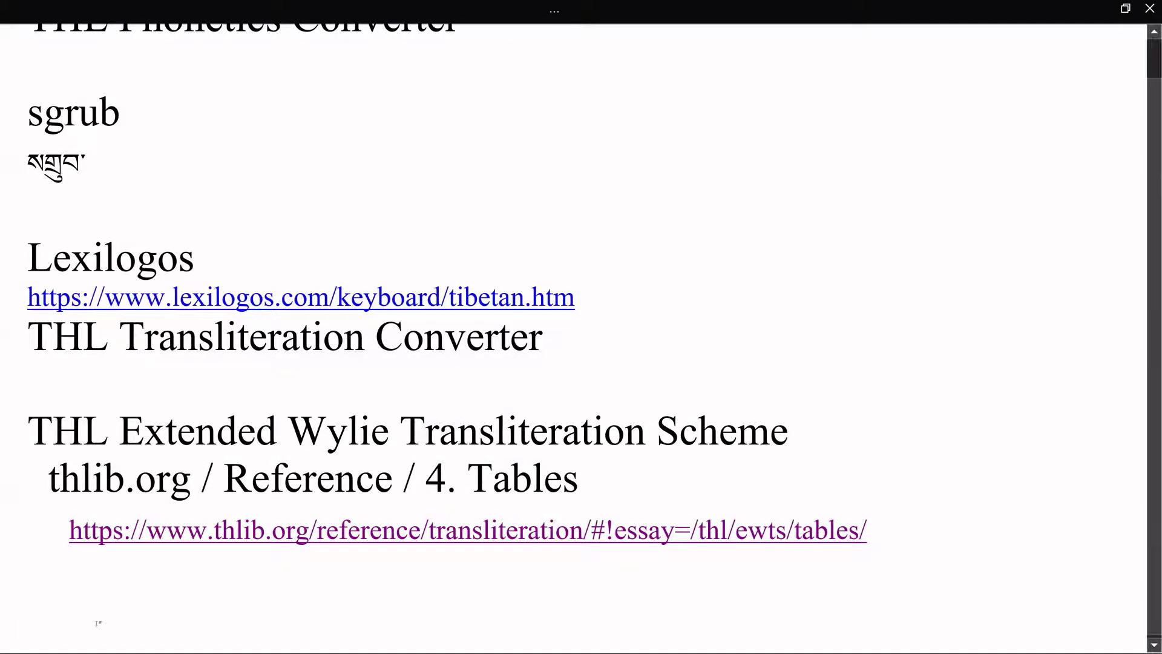
scroll(702, 249, down, 1)
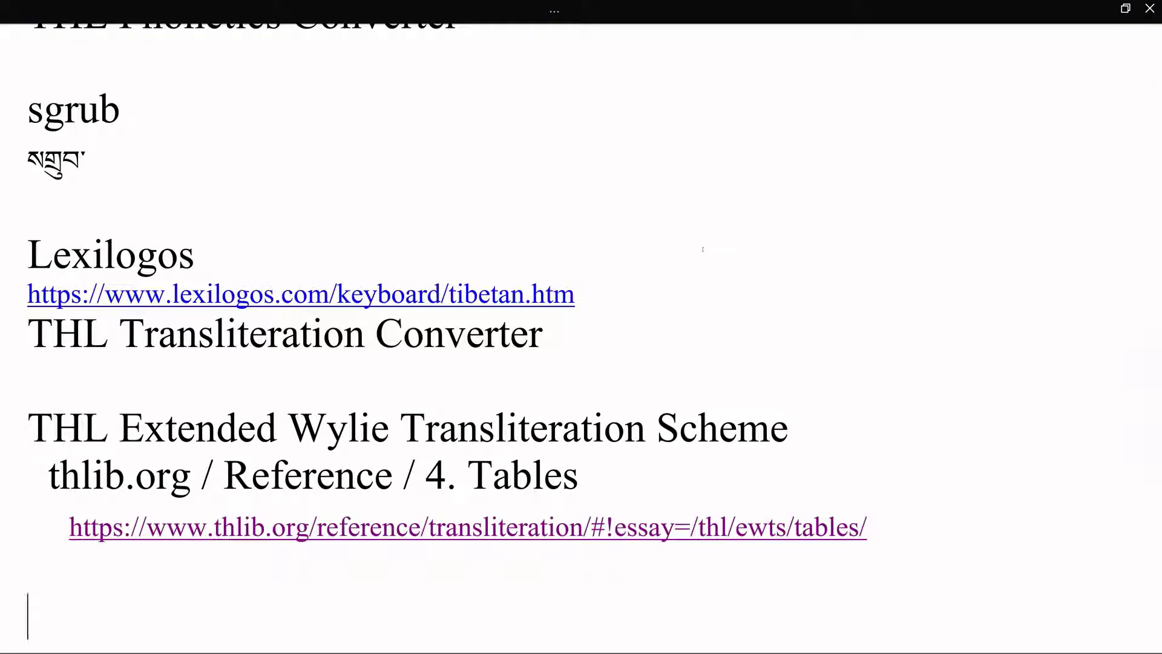
Type the 'Wylie Transcription' heading and the first consonant row 'k kh g ng'
text(Wy)
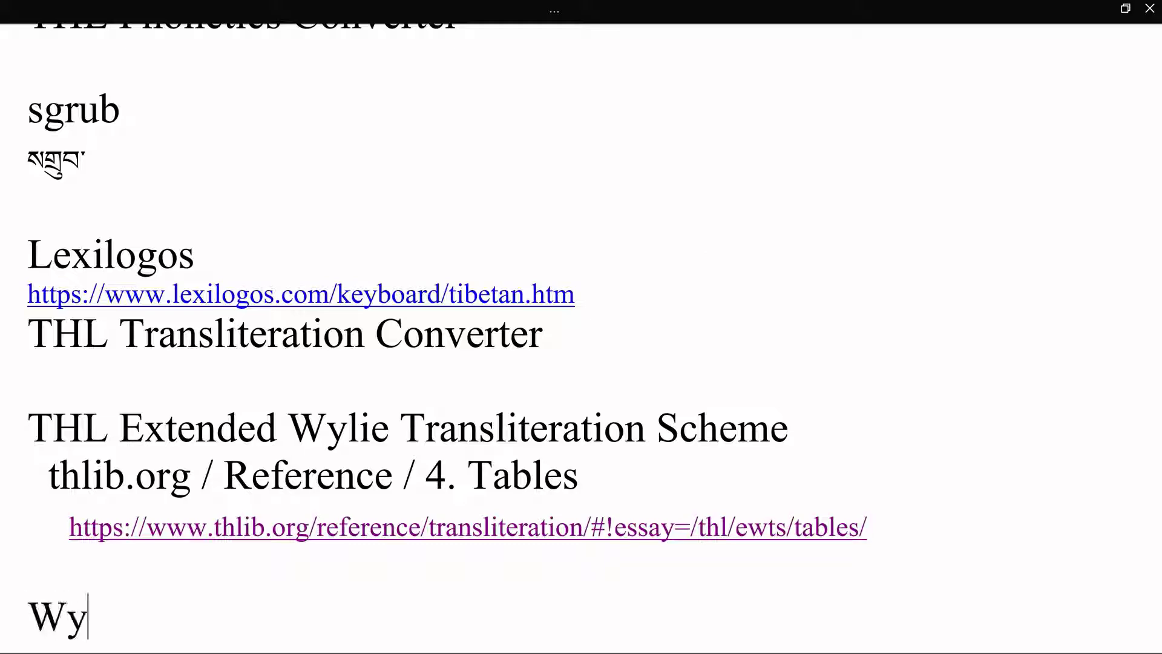
text(lie Transcription)
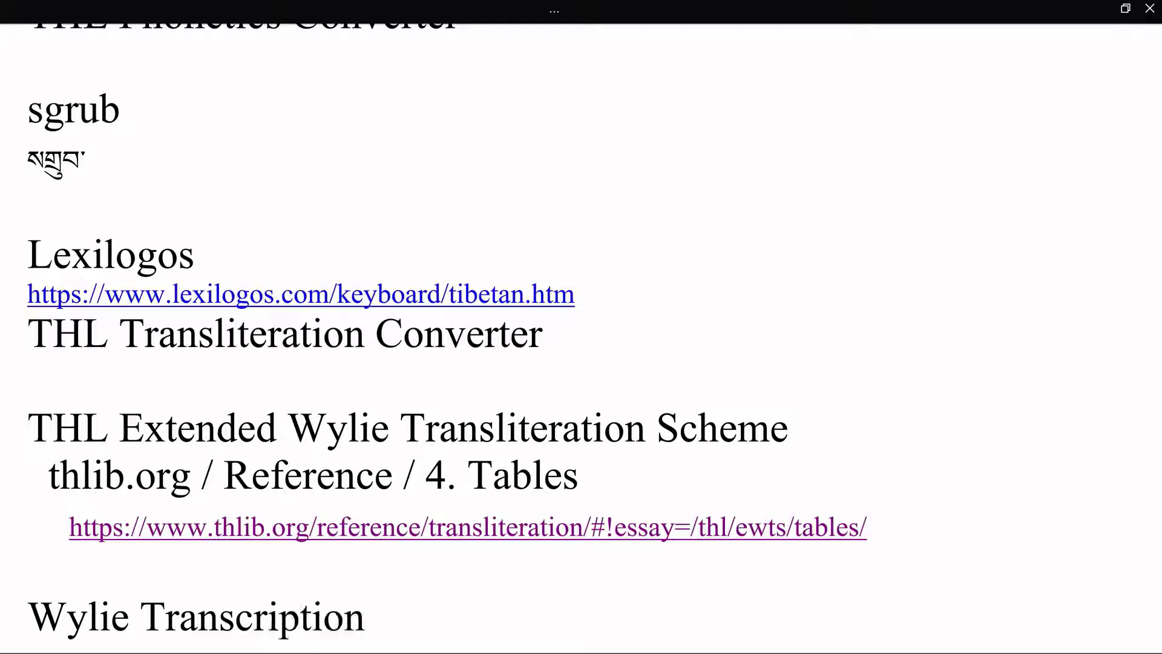
key(Return)
key(Return)
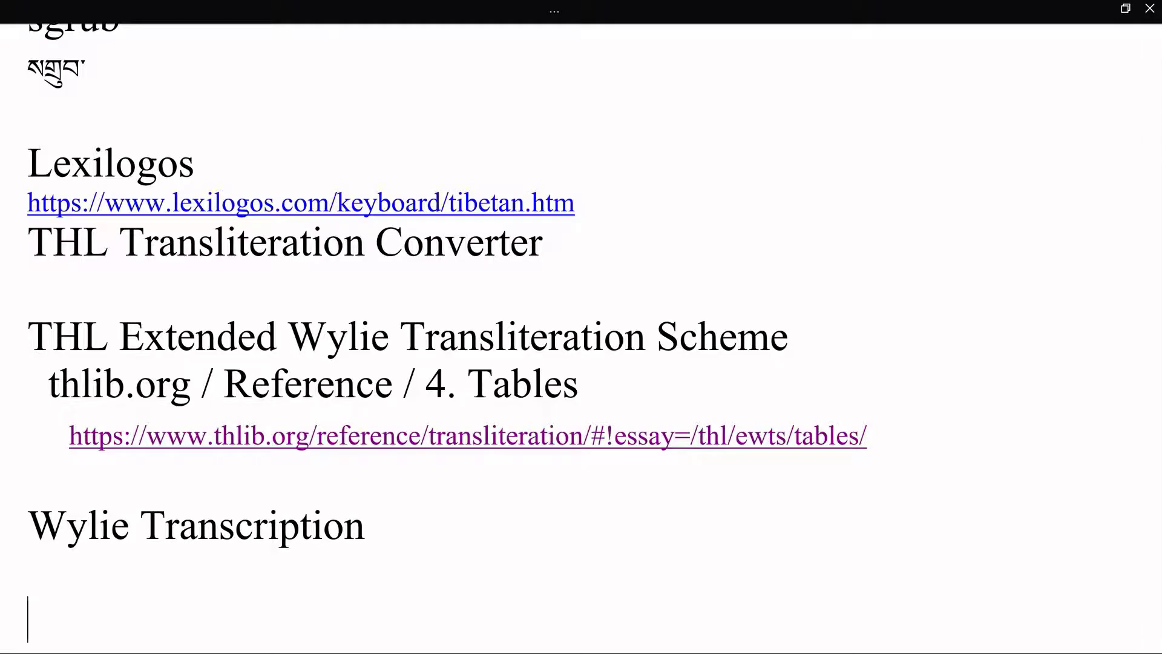
text(k k)
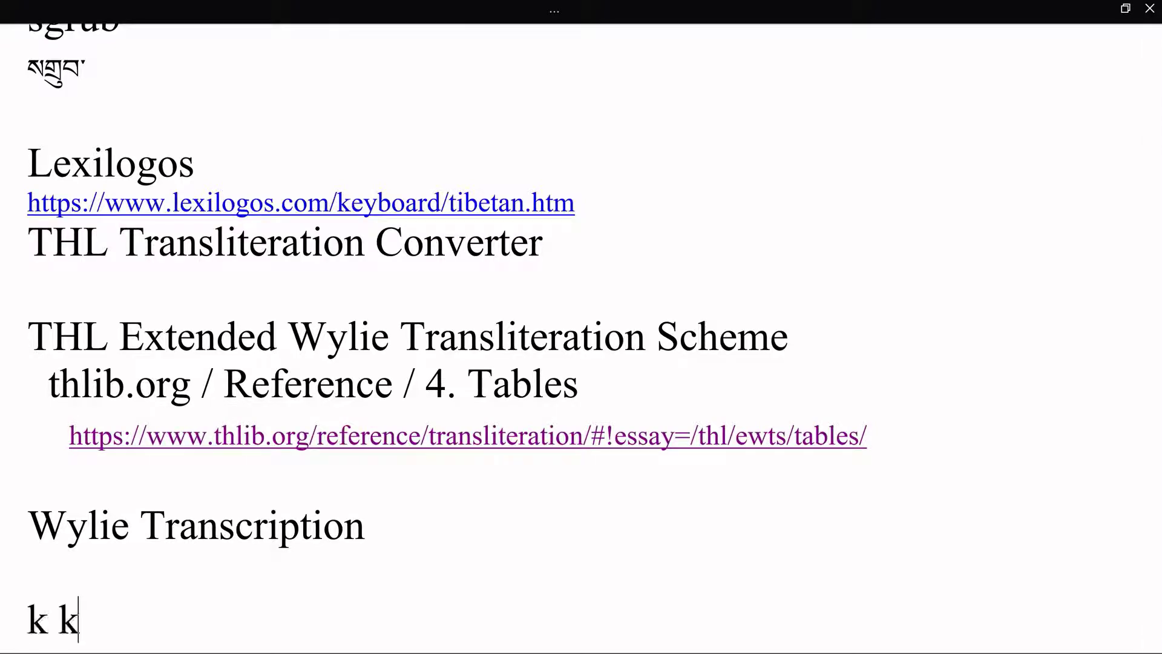
text(h g )
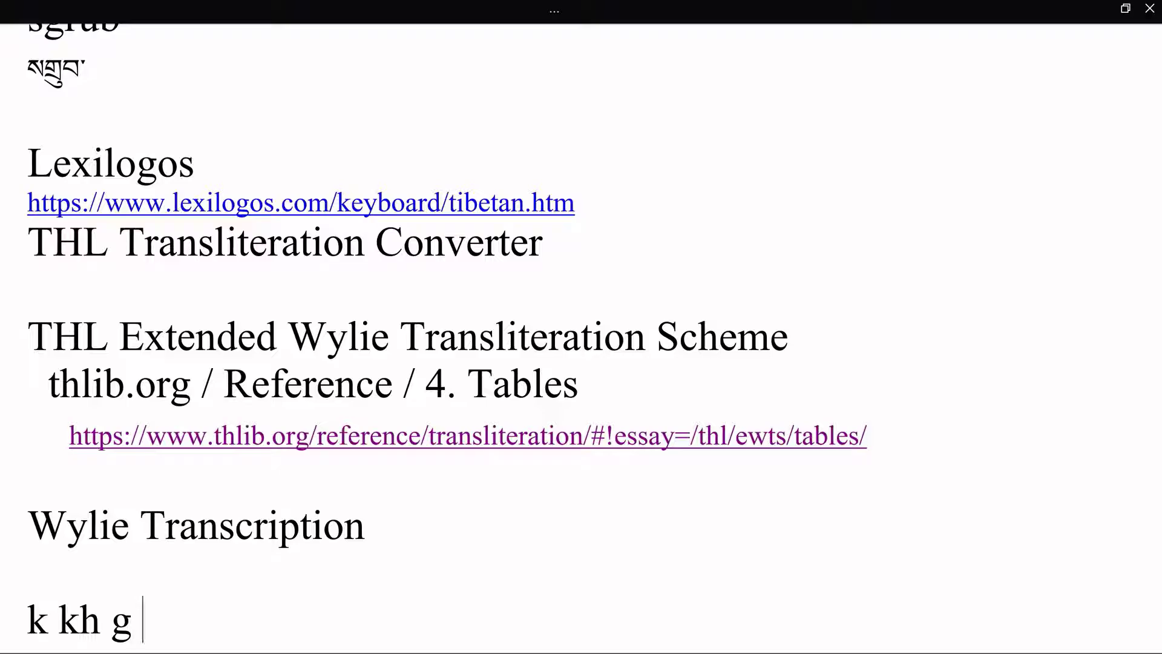
text(ng)
key(Return)
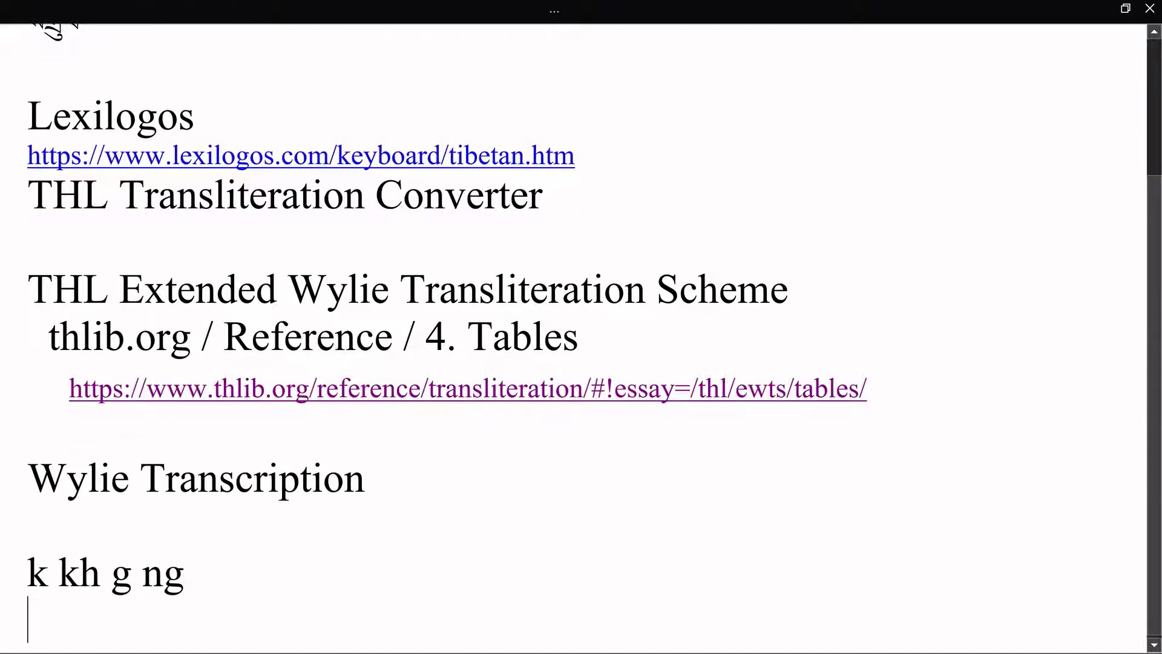
Add the consonant rows 'c ch j ny' and 't th d n'
text(c ch )
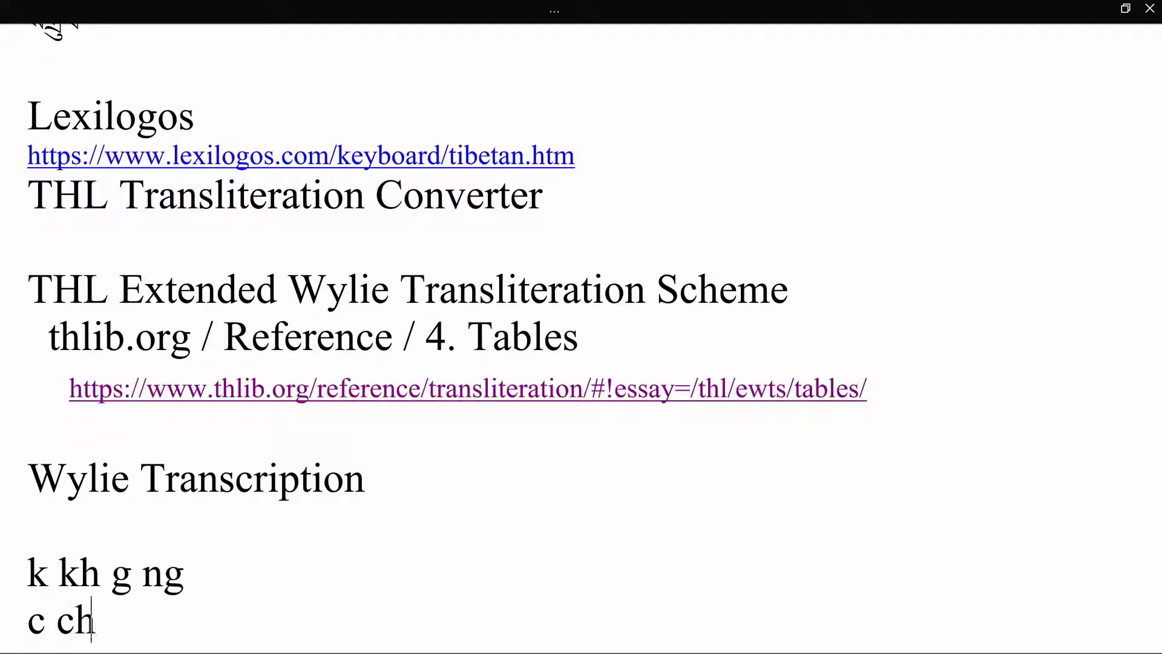
text(j n/)
key(BackSpace)
text(y)
key(Return)
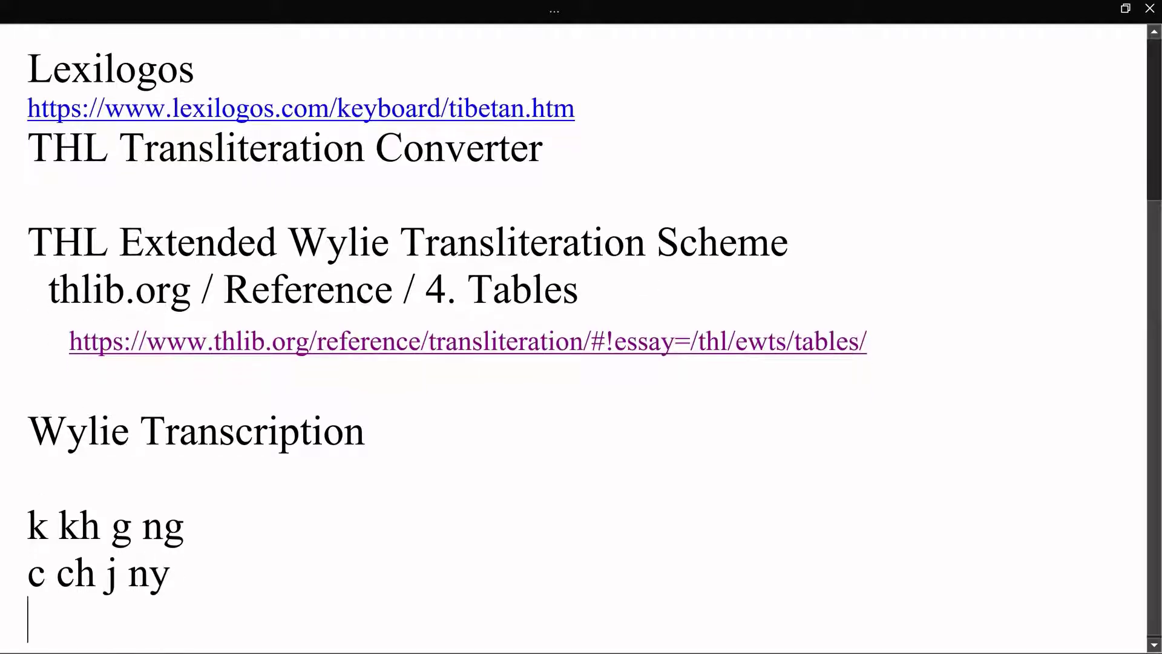
text(t)
key(Return)
key(BackSpace)
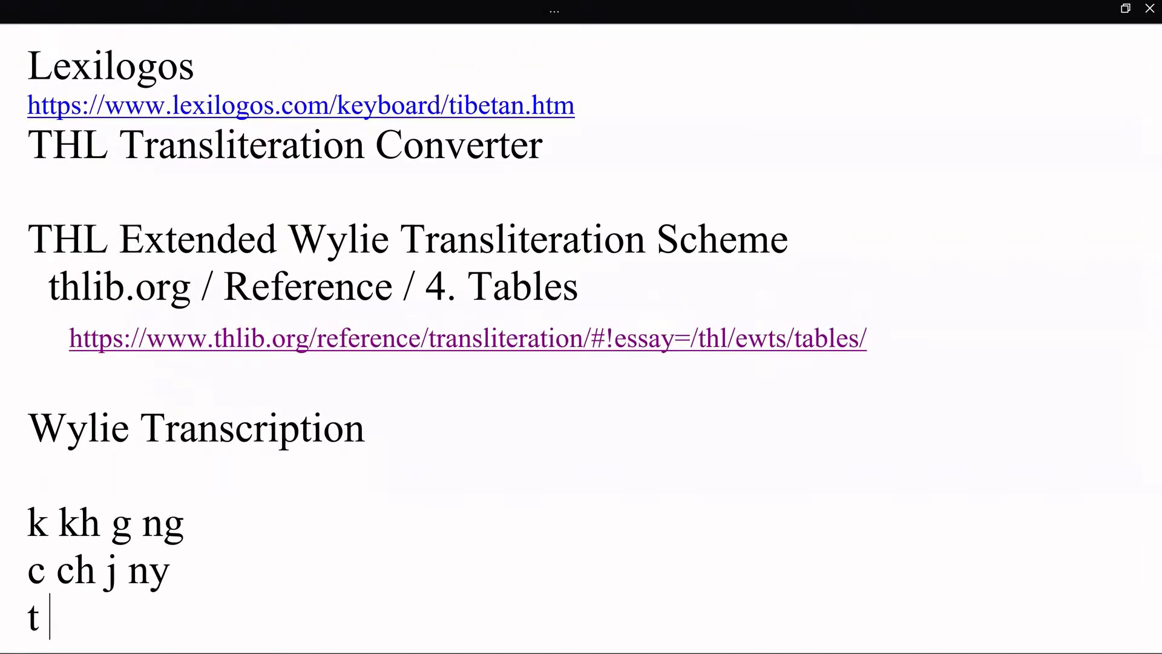
text(th d)
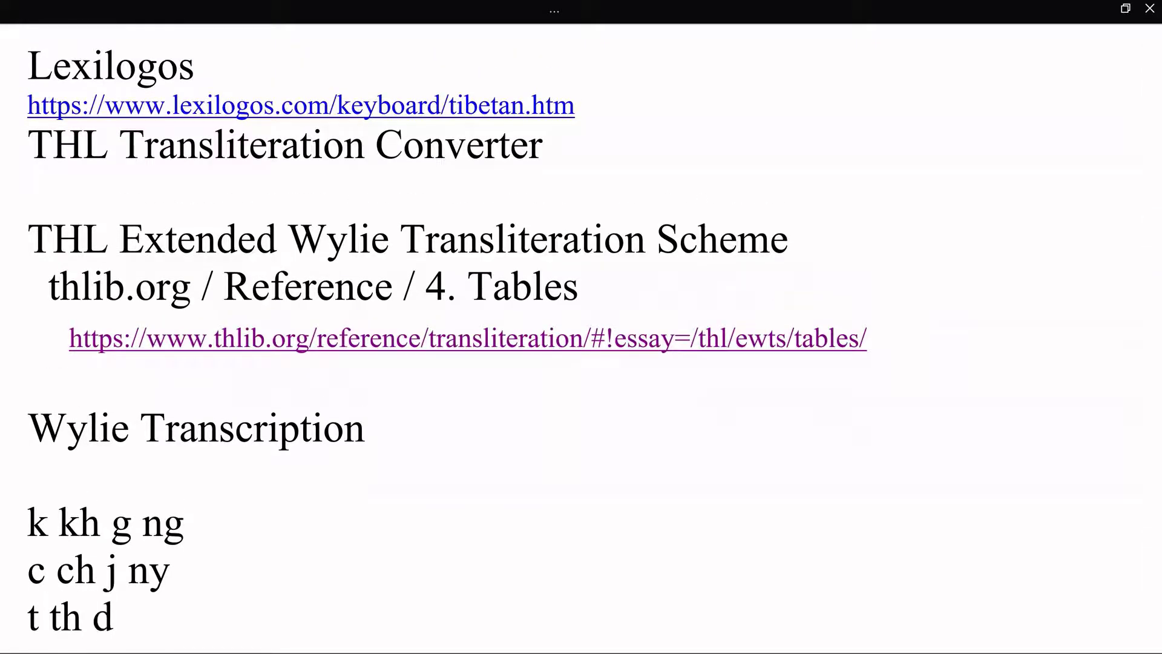
text( n)
key(Return)
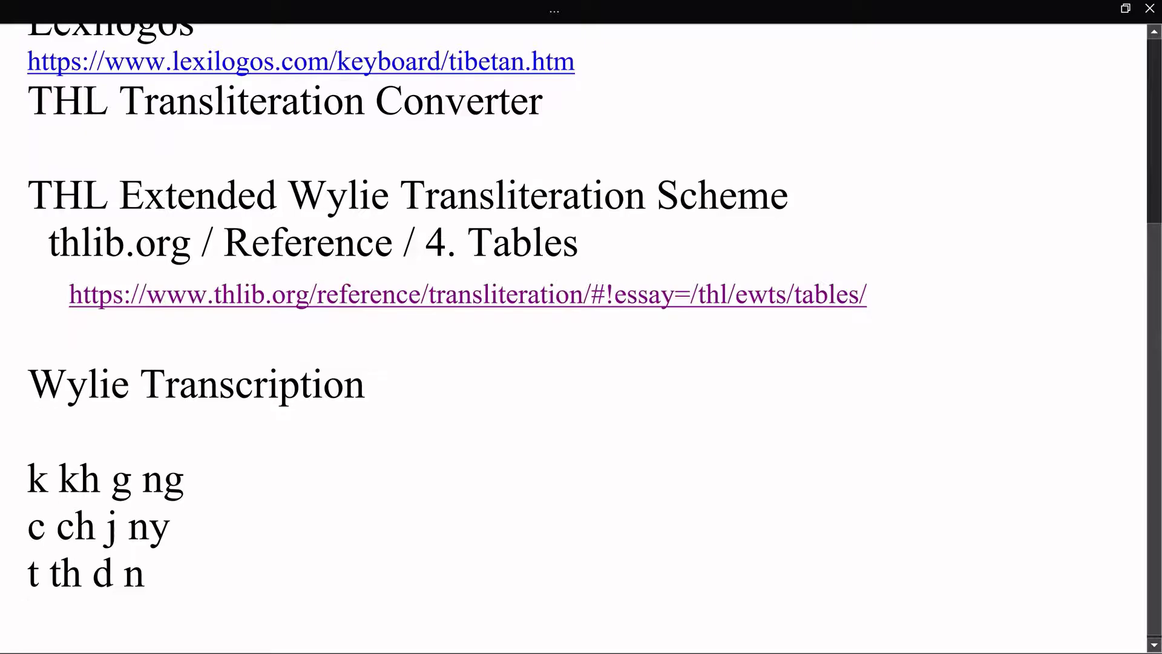
Add the rows 'p ph b m' and 'ts tsh dz w', then begin the 'zh z' row
text(p ph )
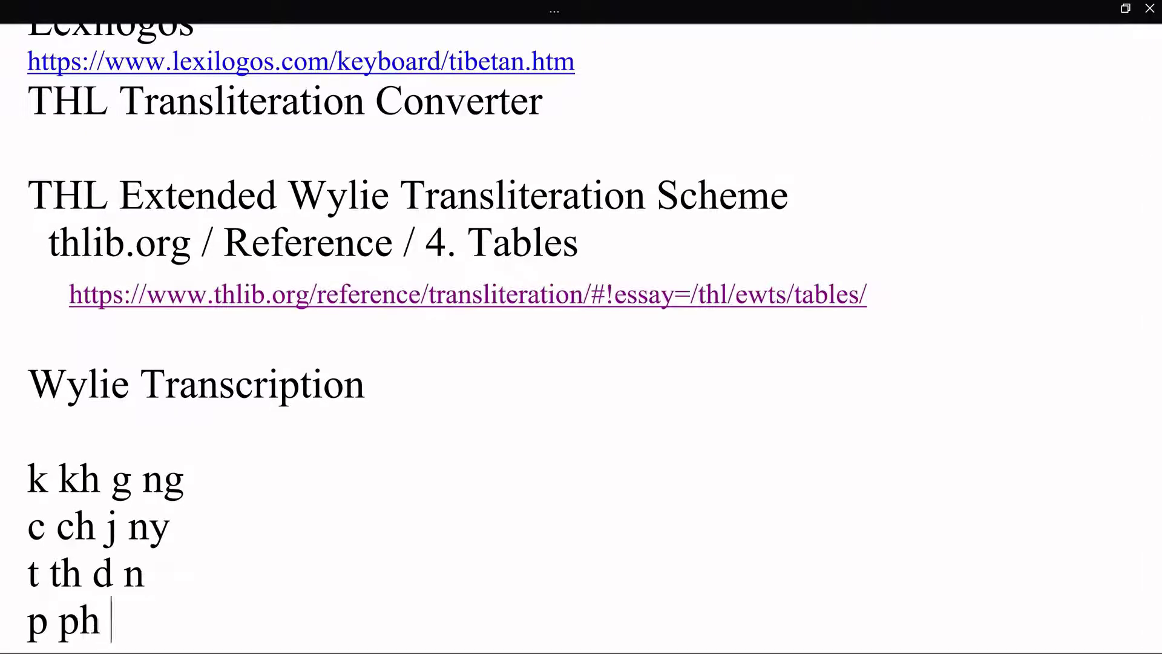
text(b b)
key(BackSpace)
text(m)
key(Return)
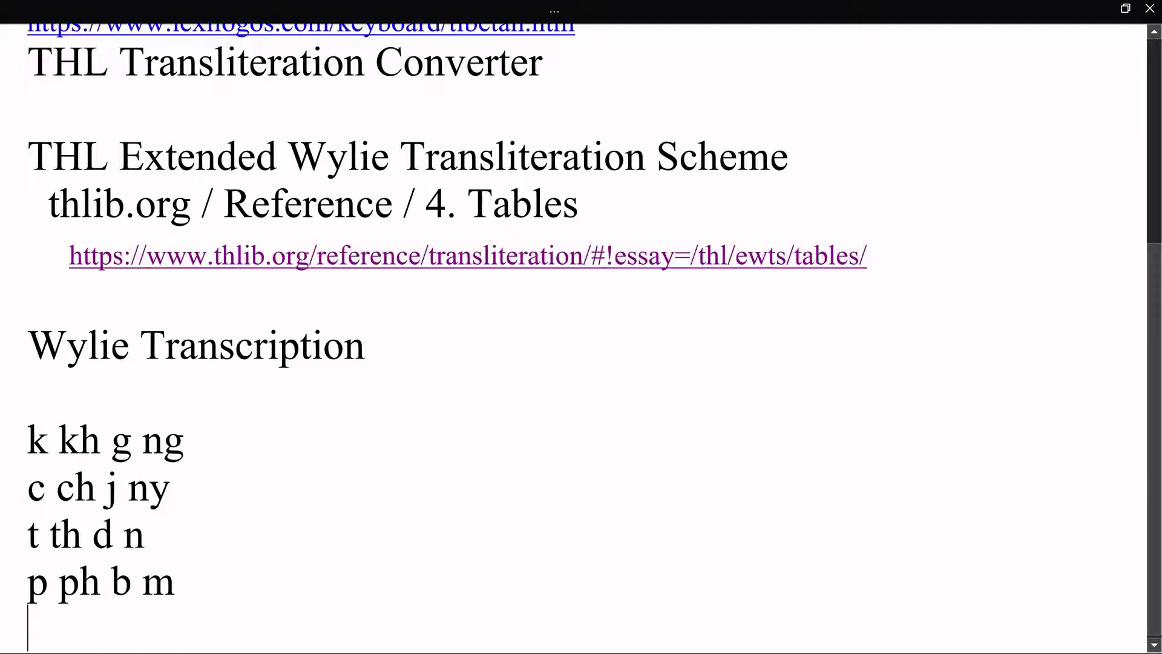
text(ts )
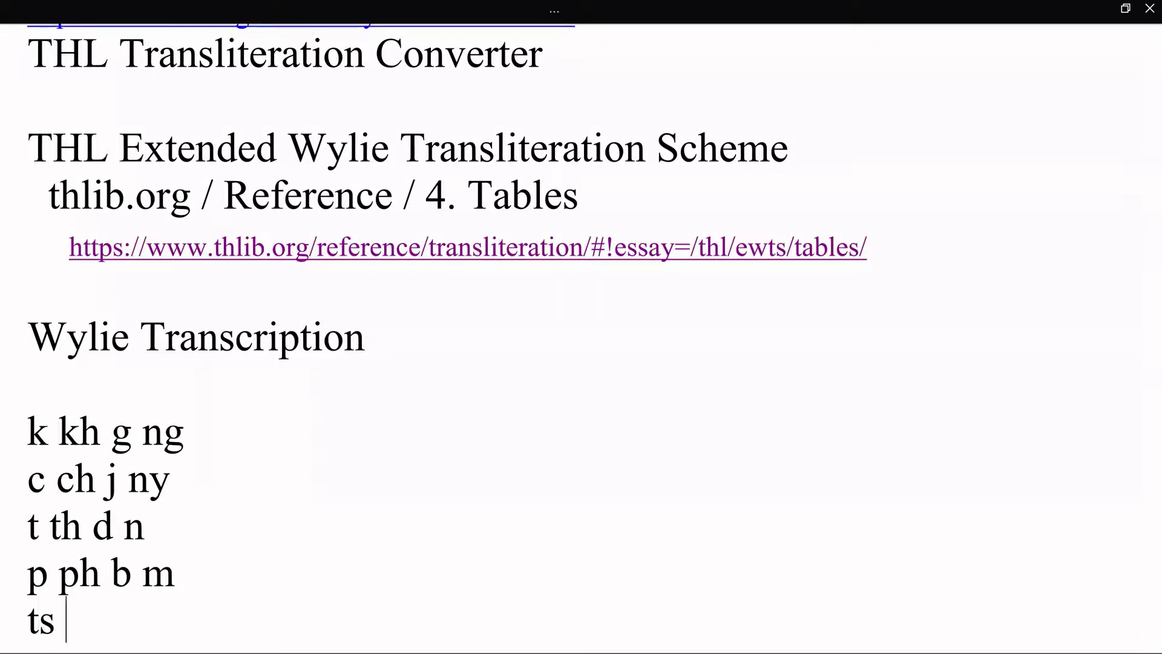
text(tsh )
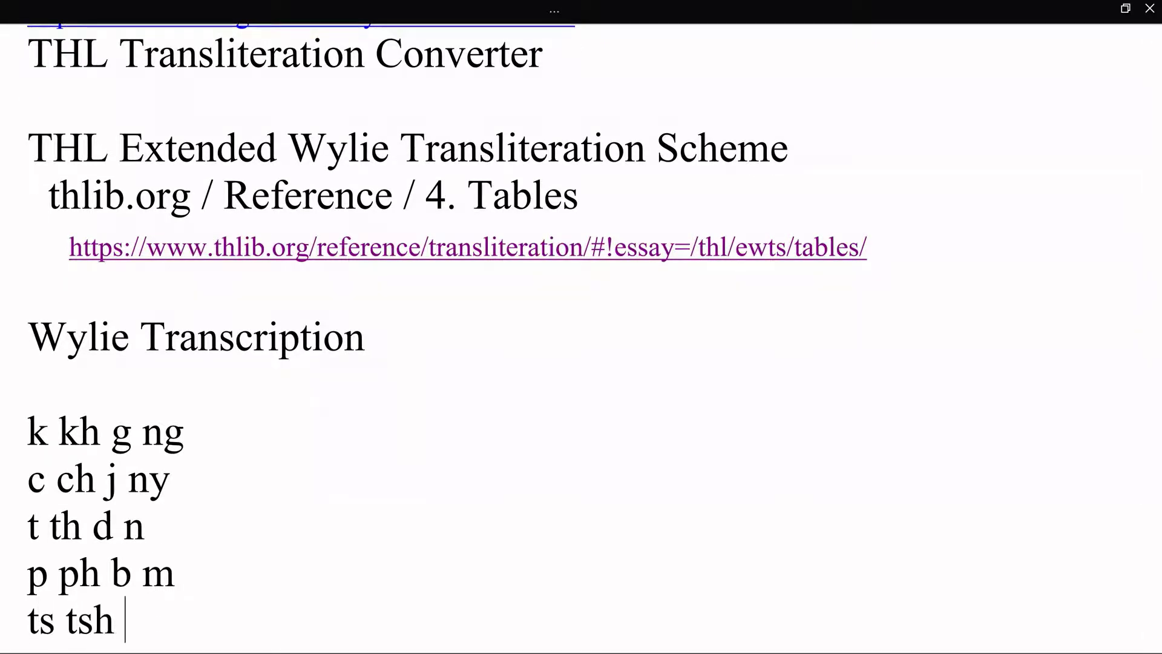
text(dz w)
key(Return)
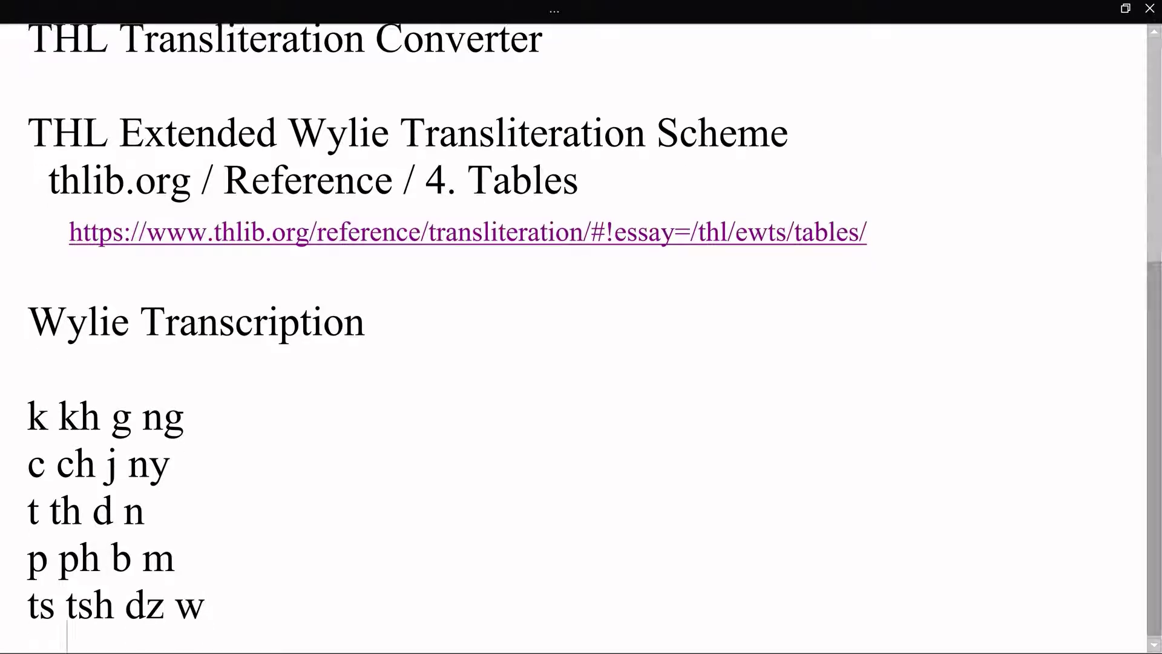
text(zhz)
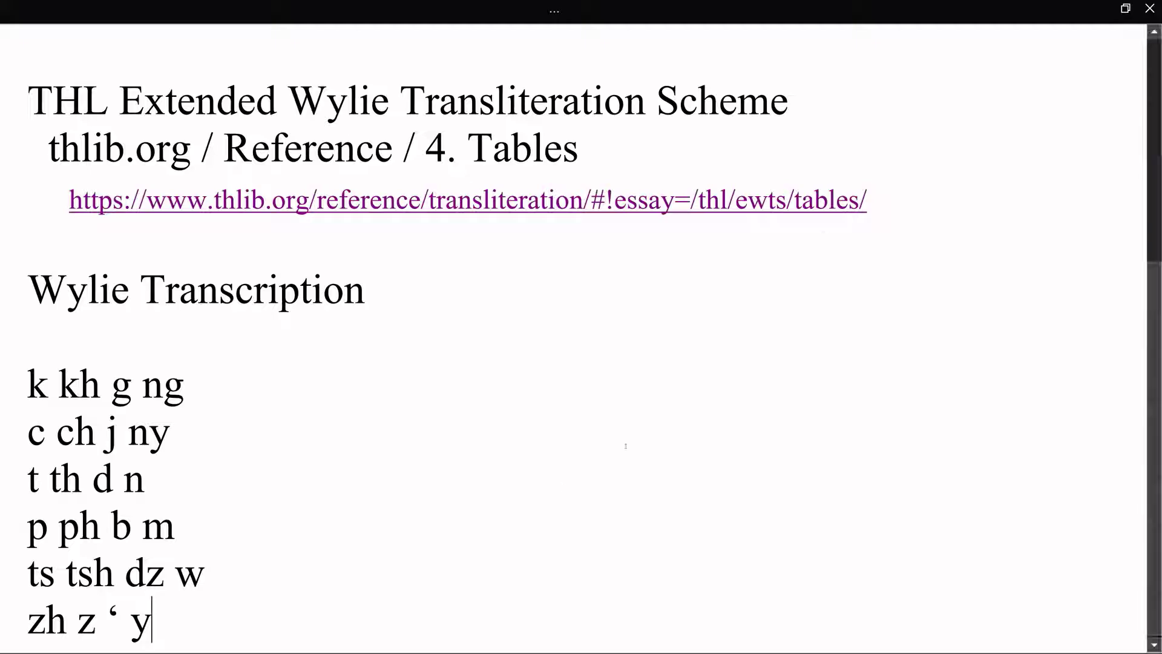
Select the ‘ character in the zh row to check it, returning to the line end
scroll(287, 605, down, 1)
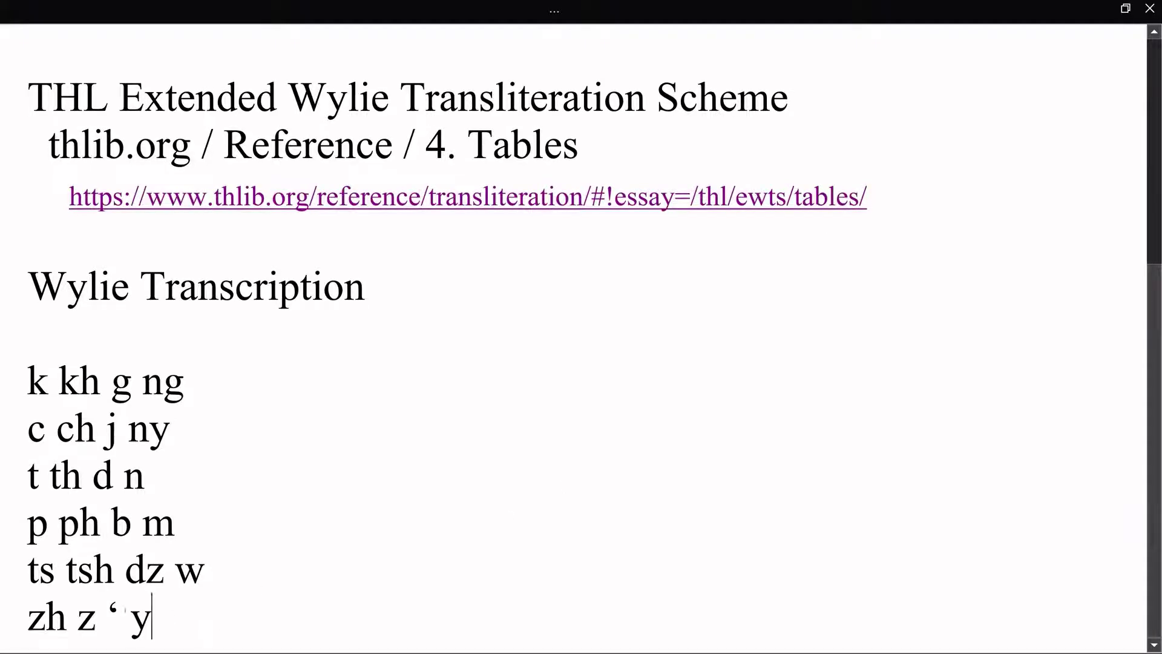
double_click(112, 611)
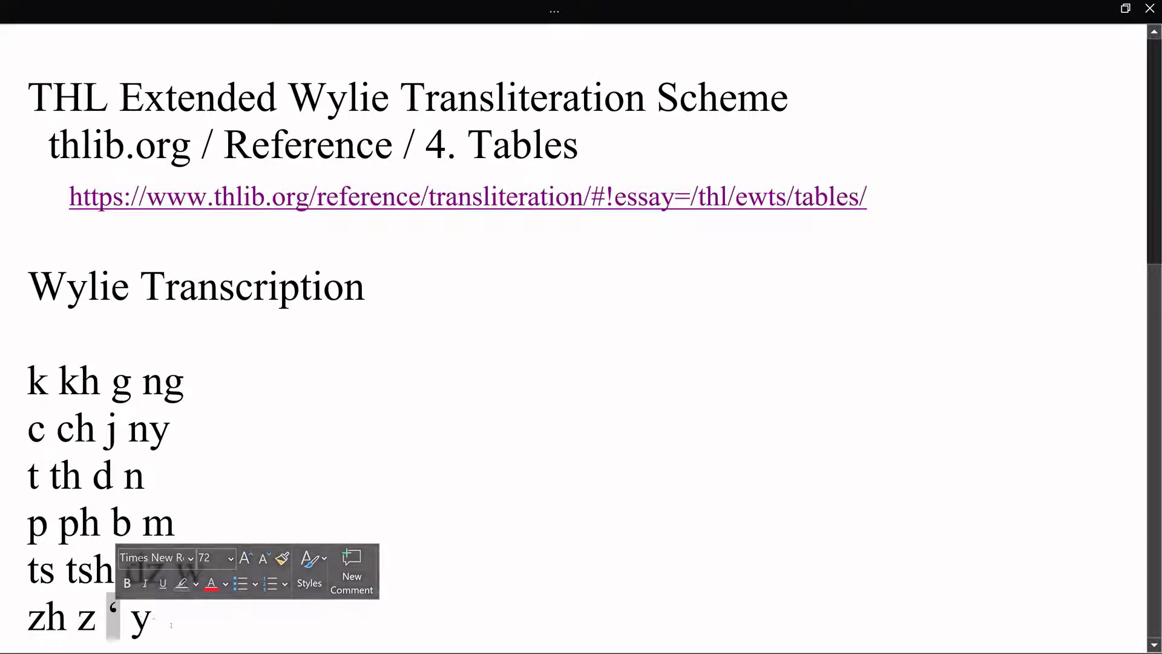
key(End)
double_click(113, 615)
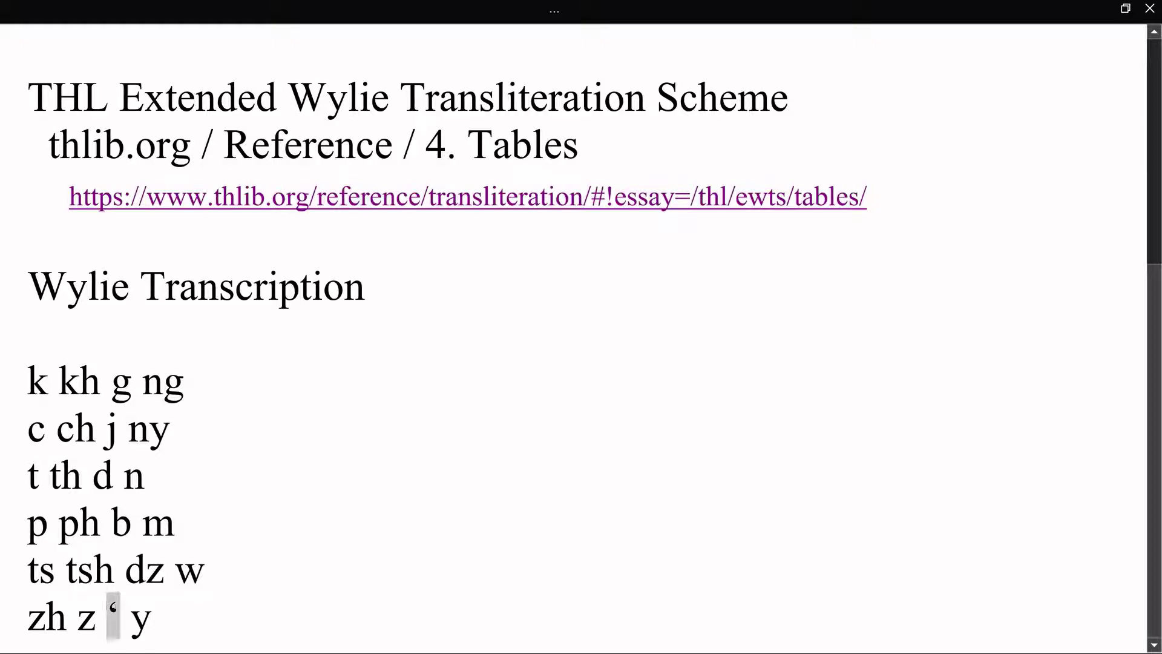
key(End)
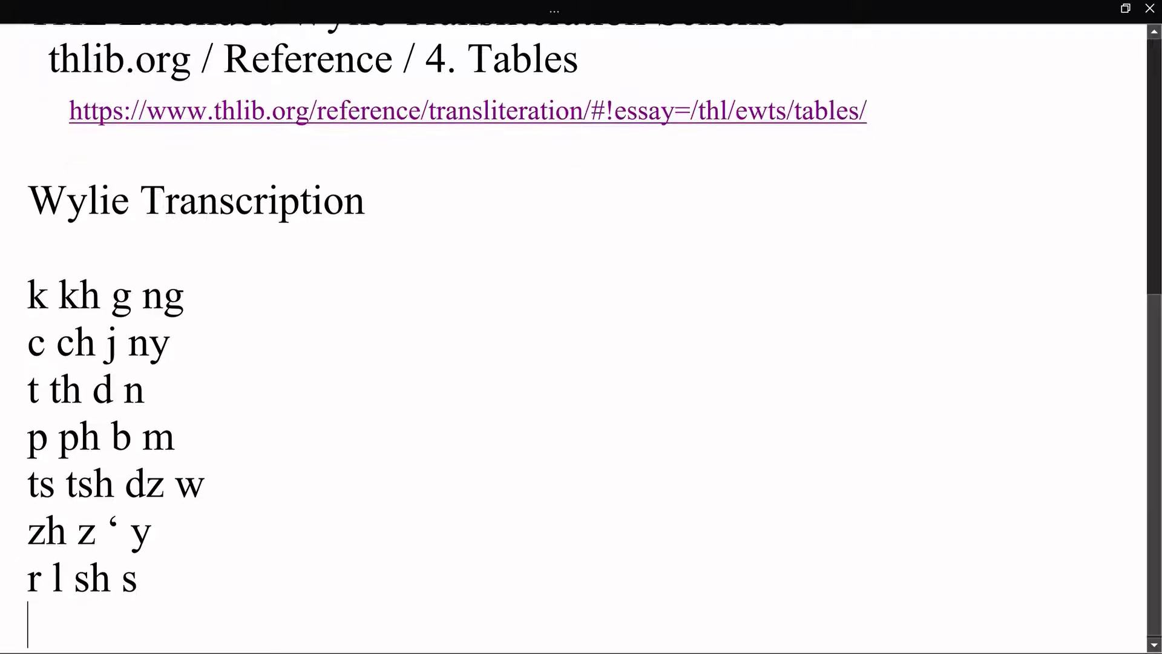
Type the 'h a' row, then the 'T Th D N' row and the vowel row 'i u e o'
text(h a)
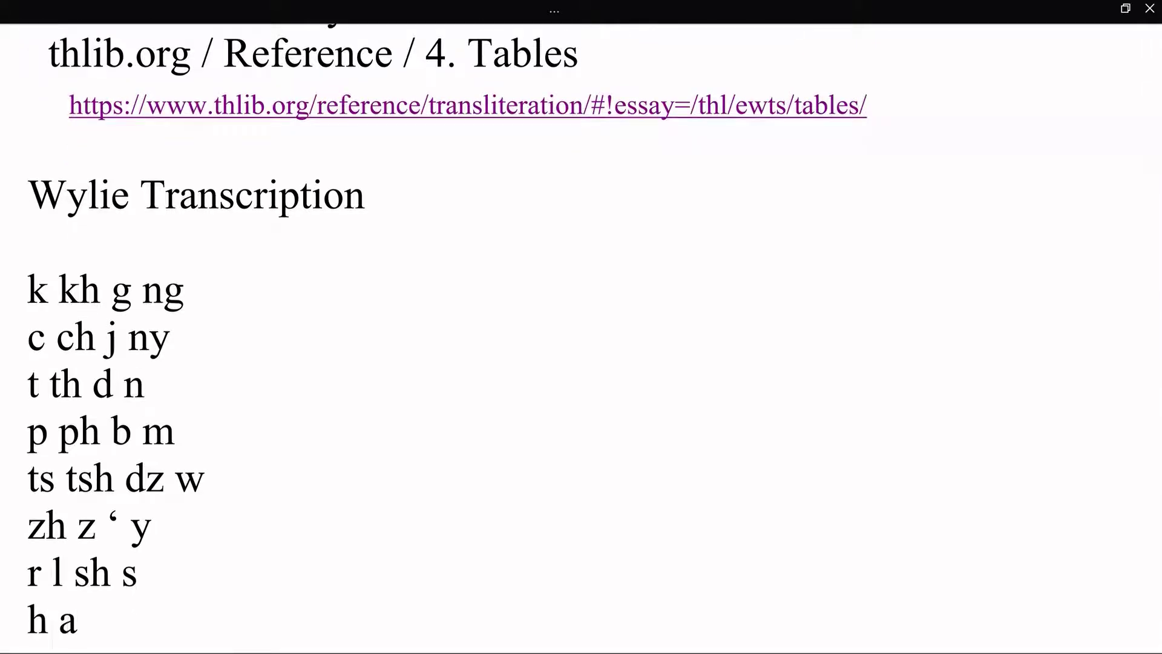
key(Return)
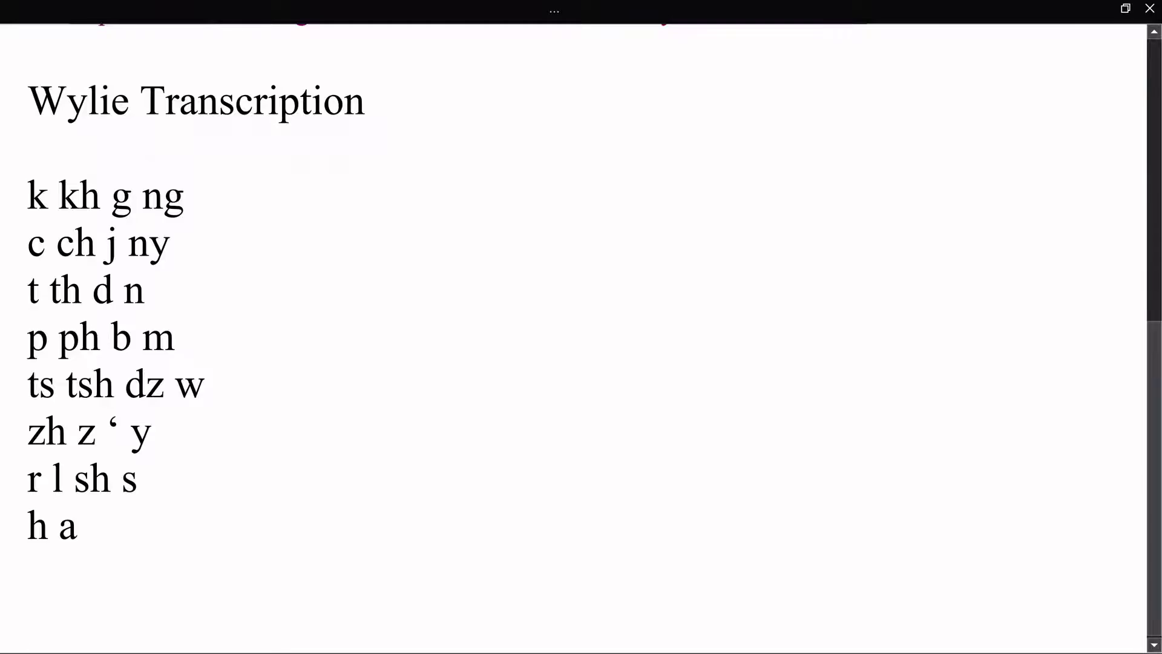
text(T Th)
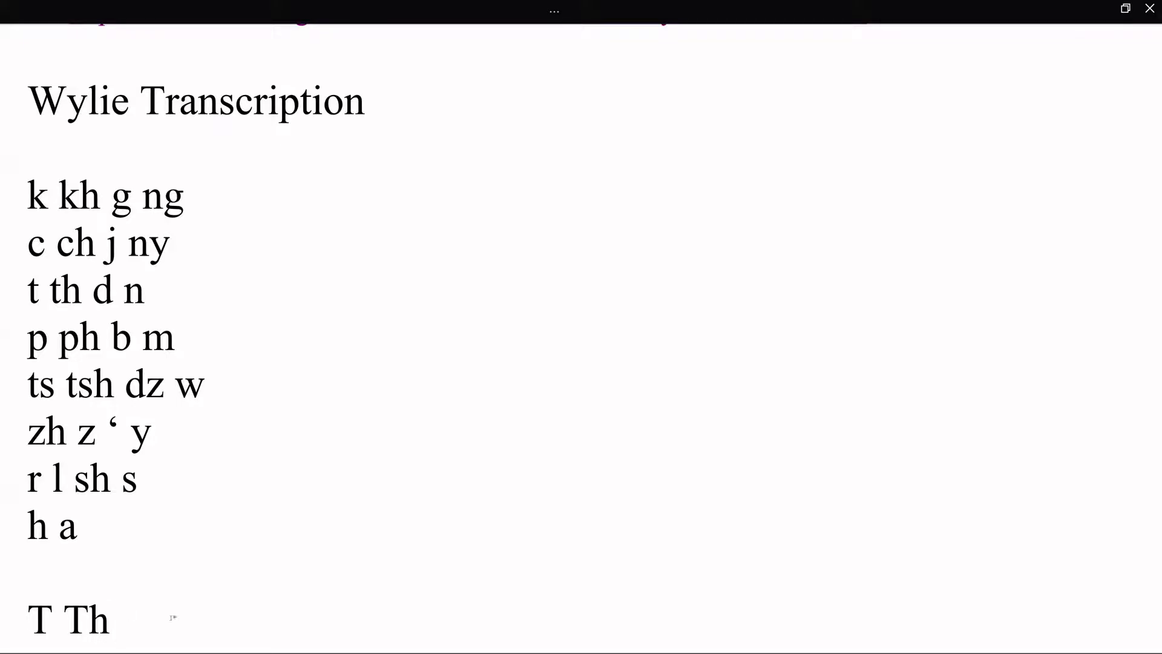
text( D N)
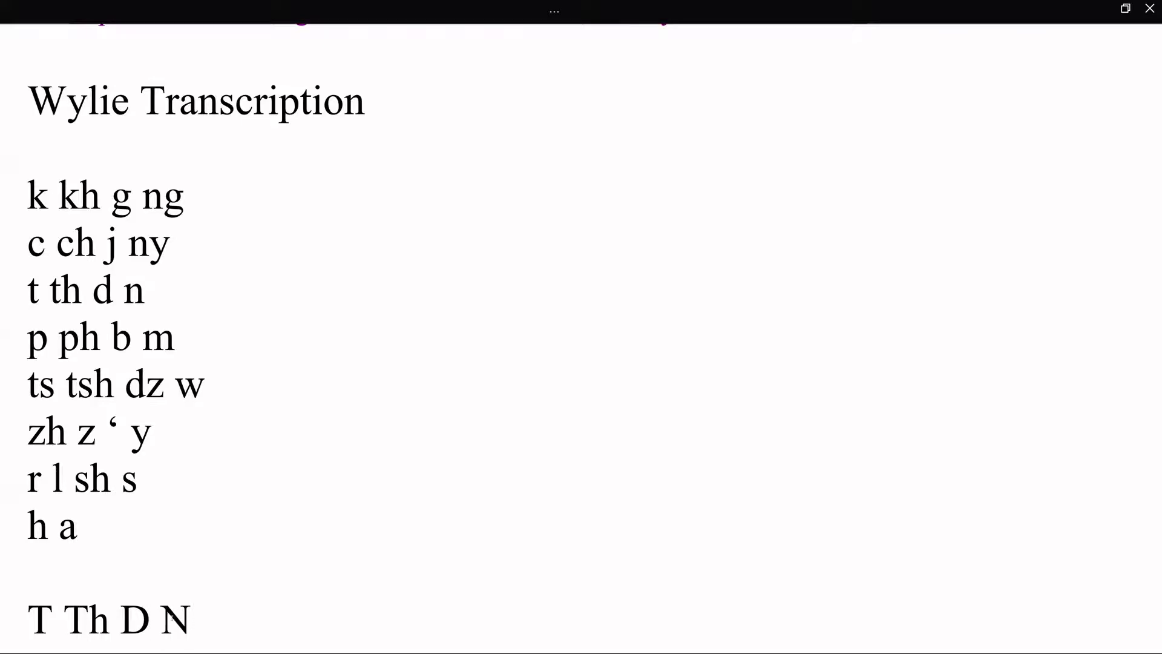
key(Return)
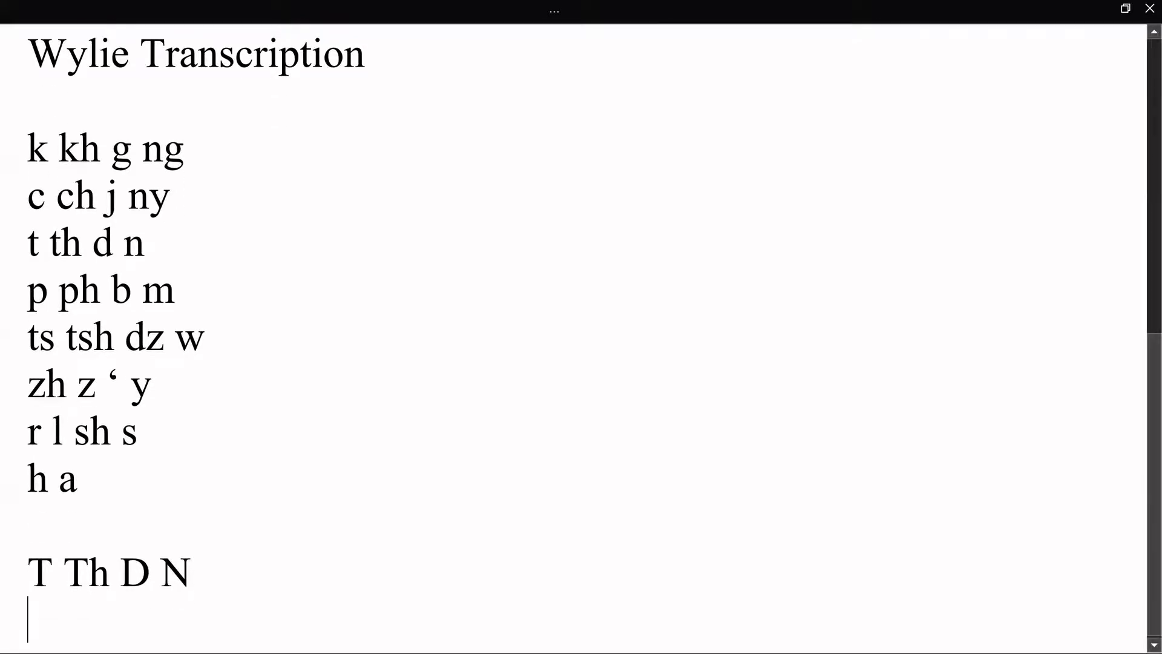
text(i )
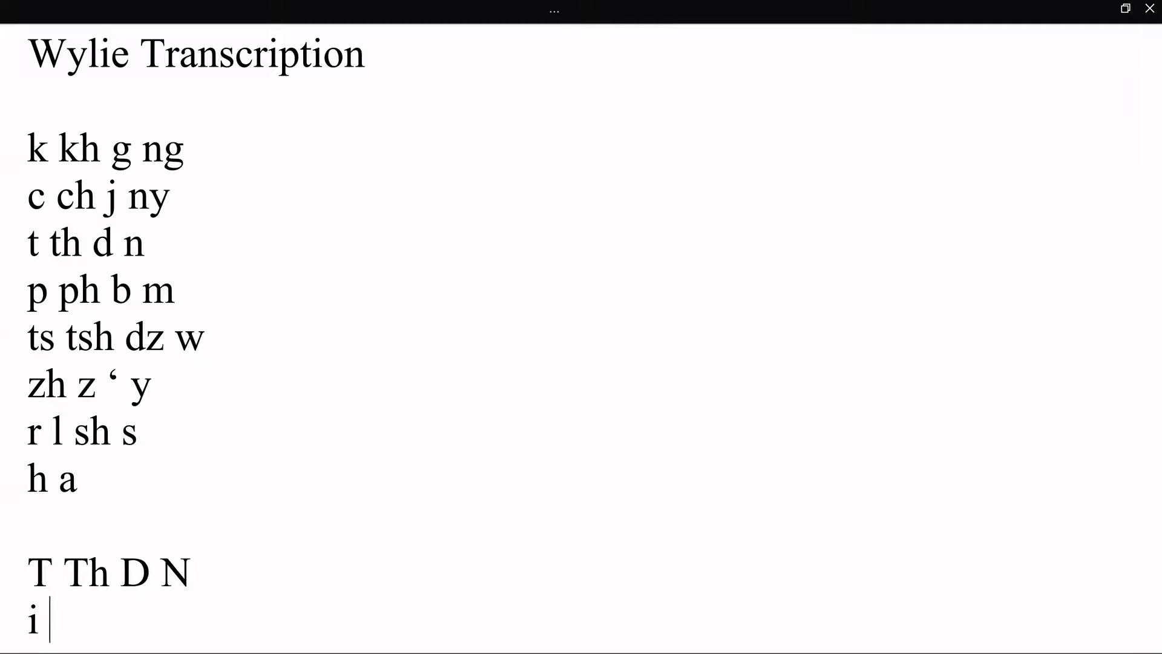
text(u e o)
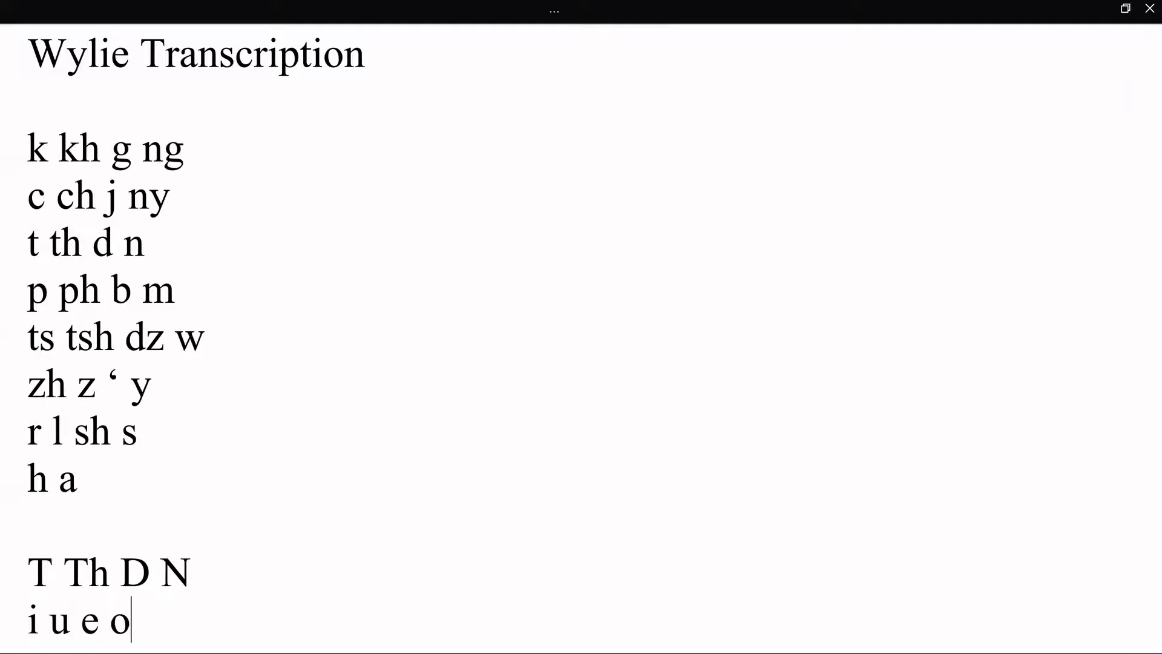
key(Return)
key(Return)
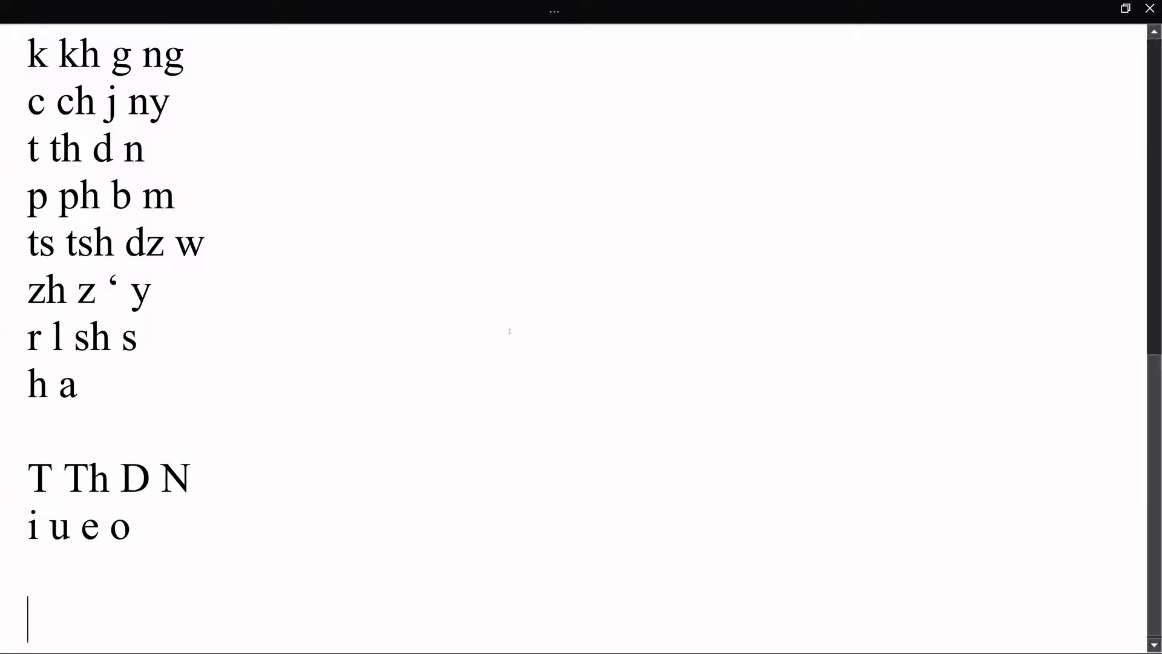
List the example words 'sgrub' and 'ba’i' on separate lines
text(sg)
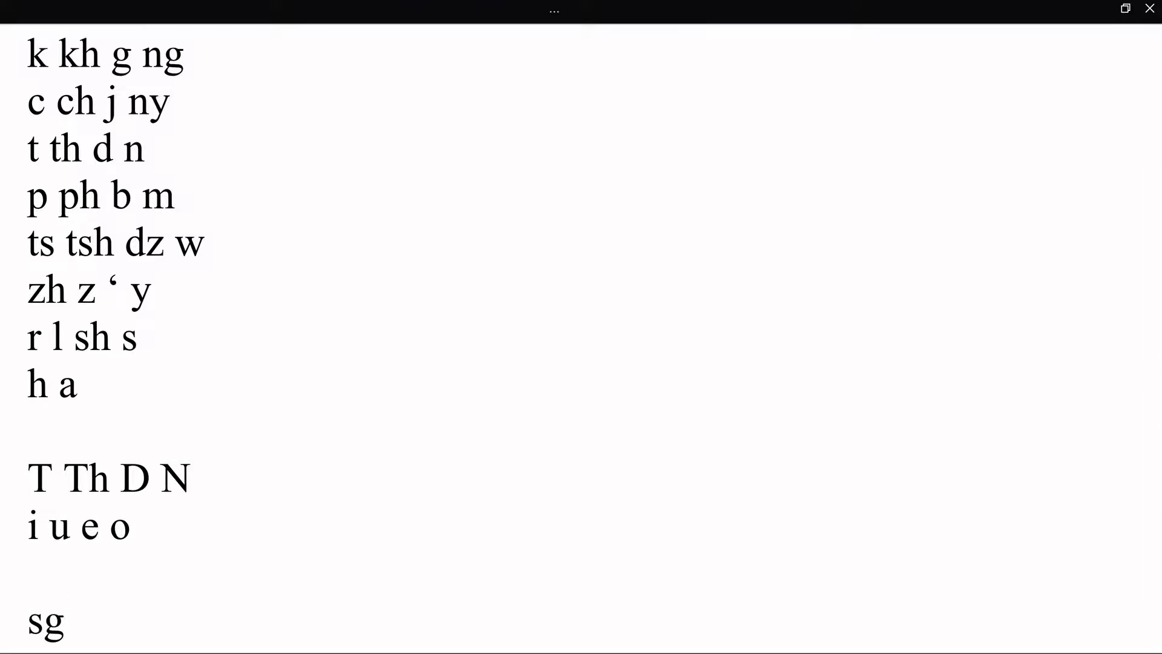
text(rub)
key(Return)
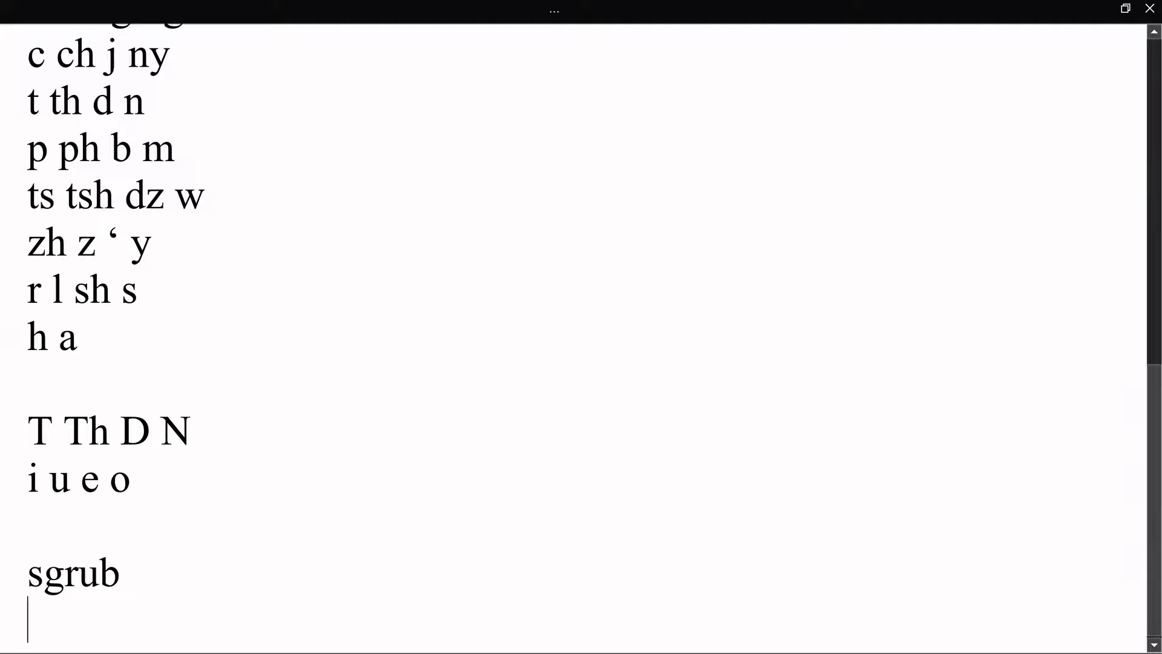
text(fa)
key(BackSpace)
key(BackSpace)
text(ba)
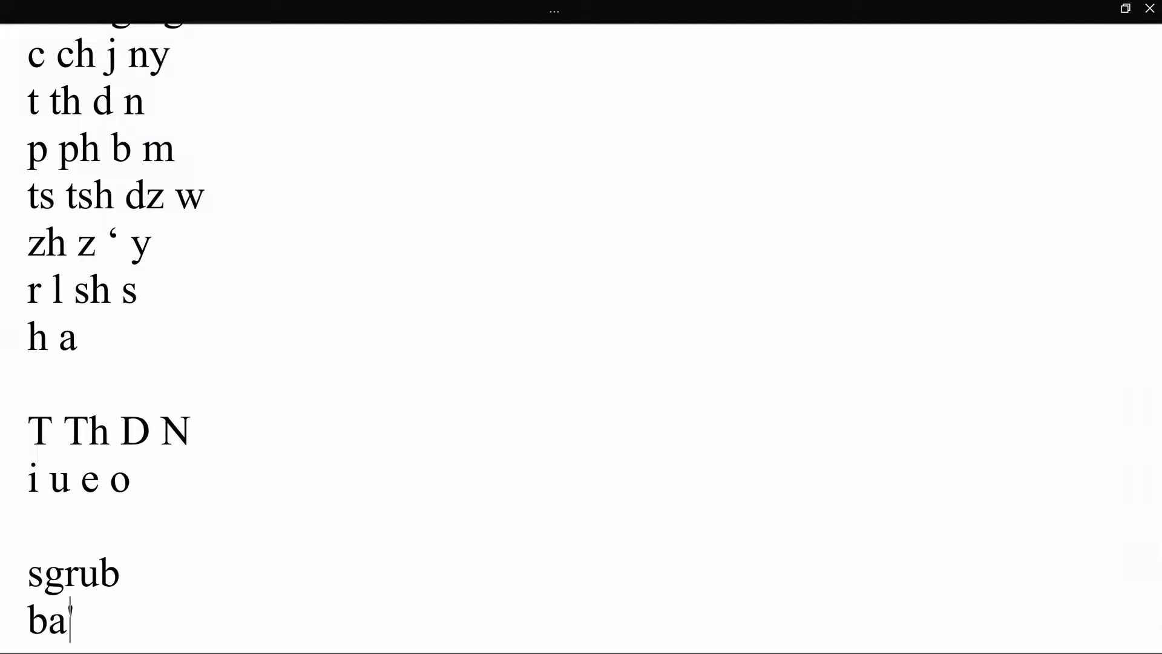
text(’i)
key(Return)
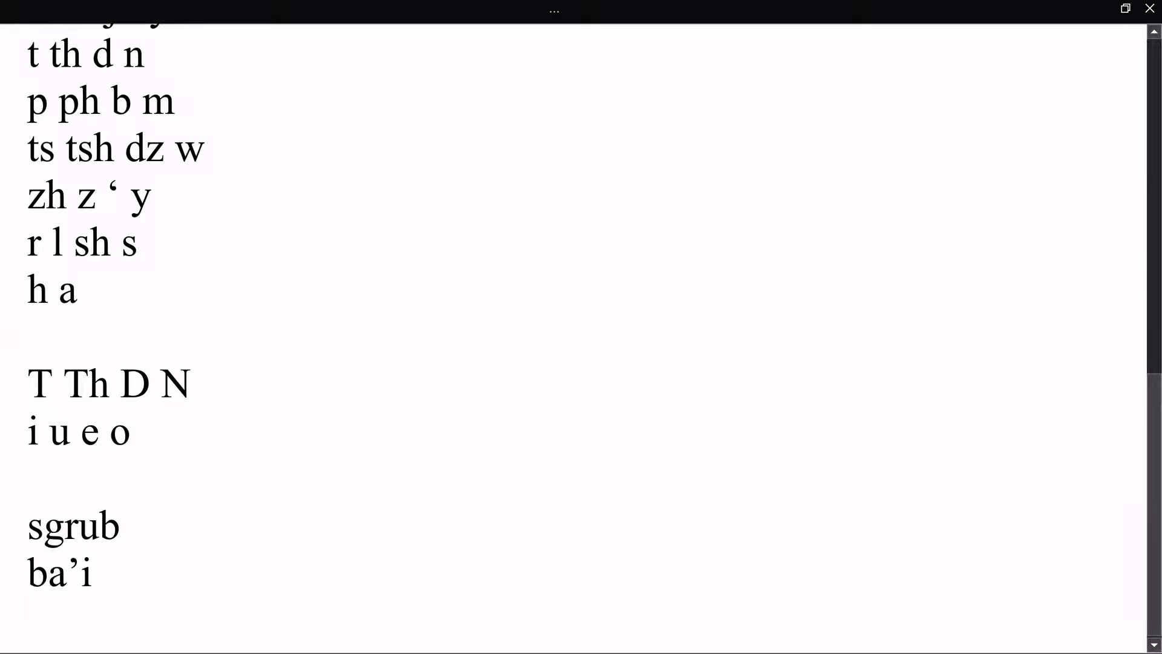
Add 'g.yag' below ba’i, inserting the period between g and y
text(gy)
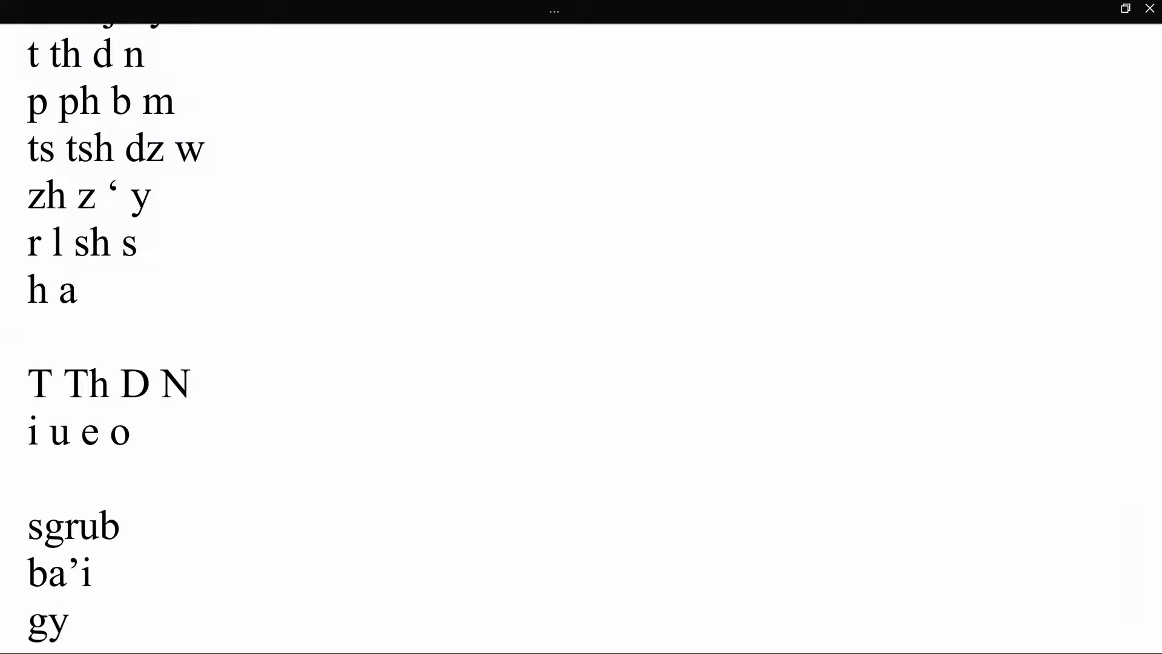
text(ag)
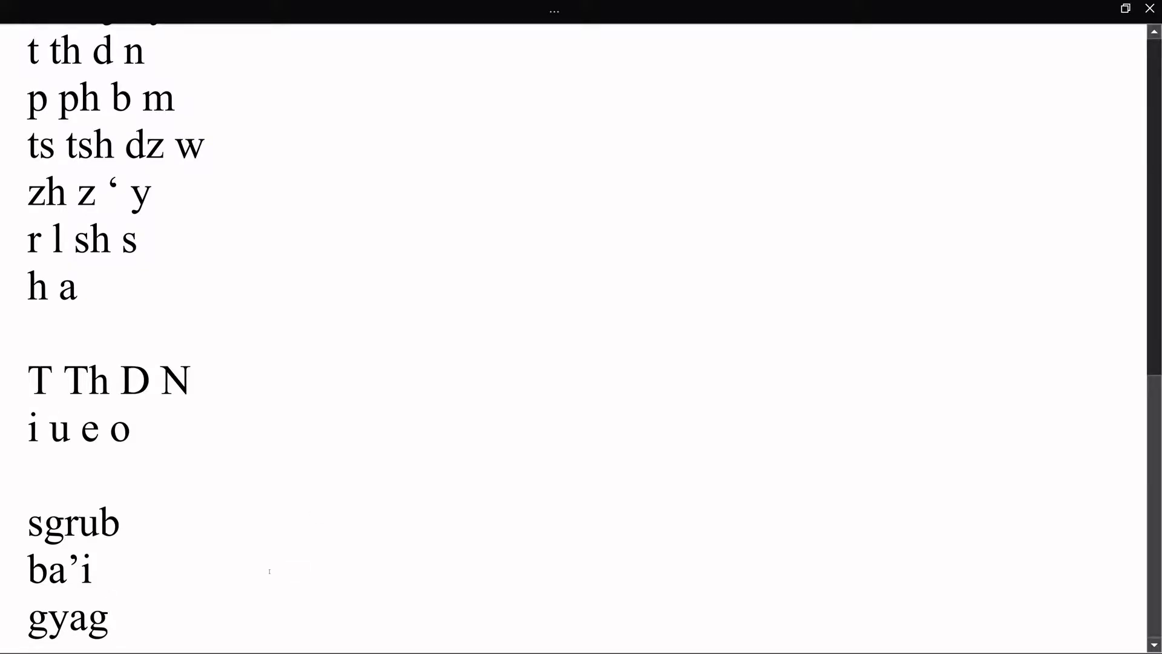
key(Return)
key(Return)
key(Return)
key(Return)
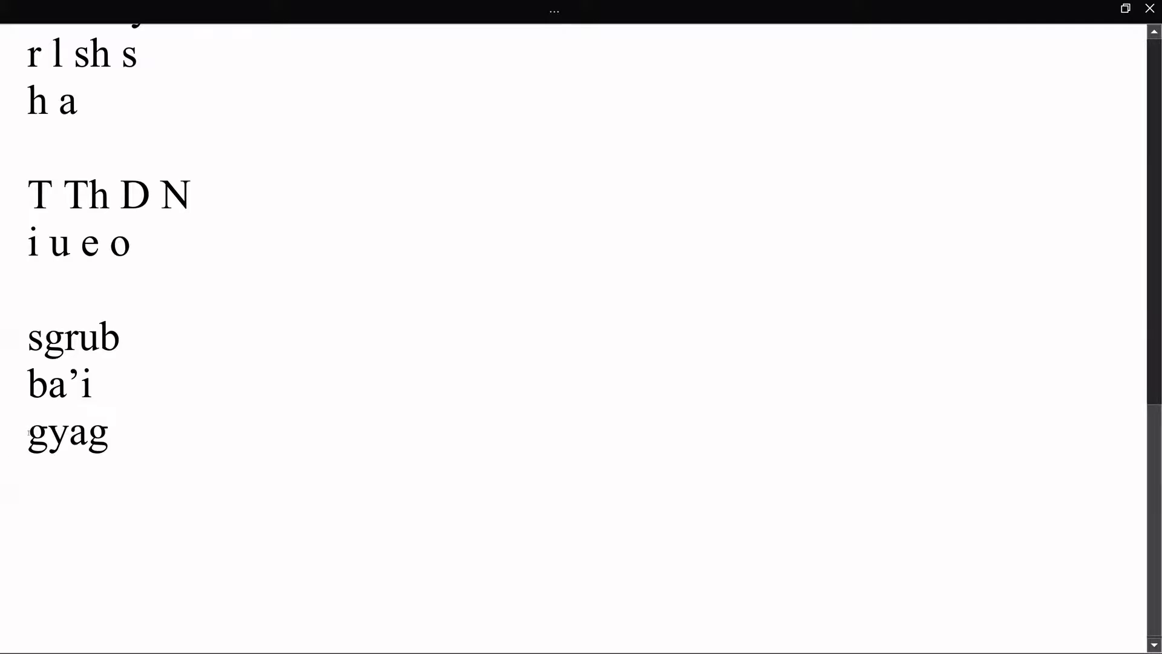
click(51, 438)
text(.)
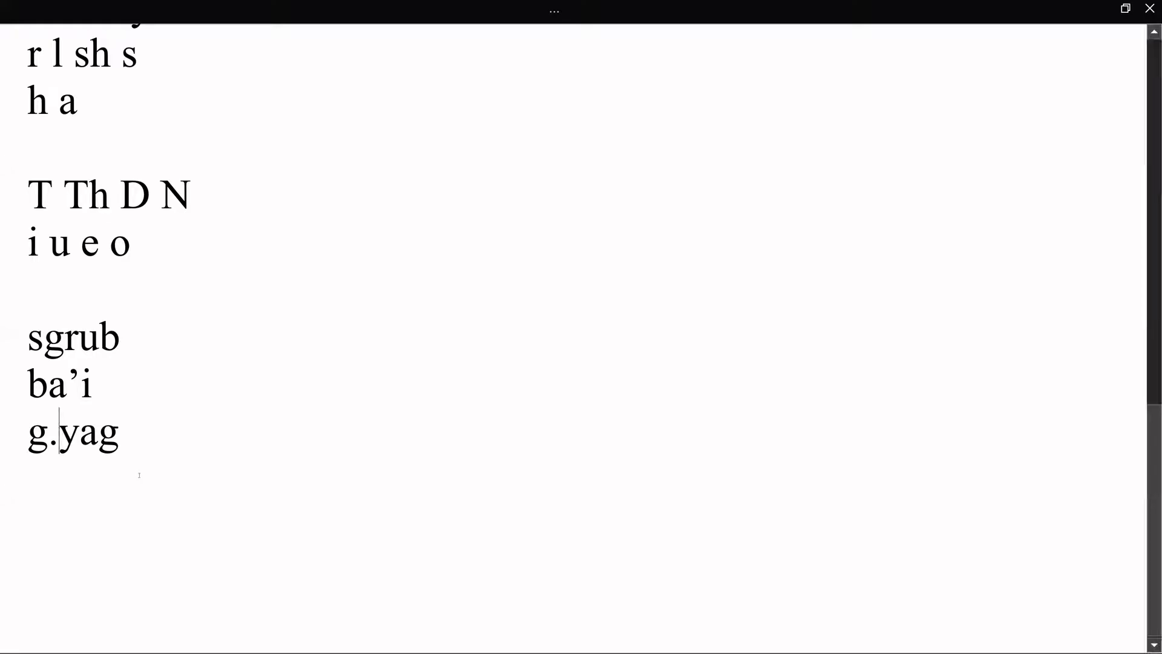
click(183, 431)
key(Return)
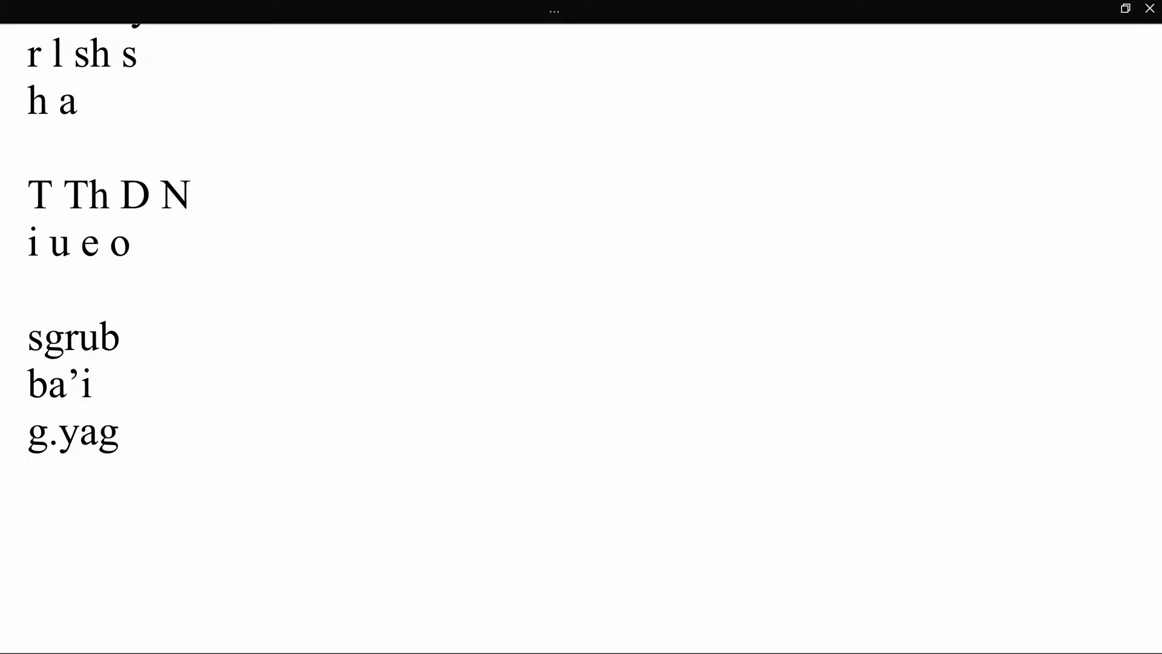
Type the phrases 'yod red/' and 'gnang dang /' on separate lines, ending with a line break
text(yod re)
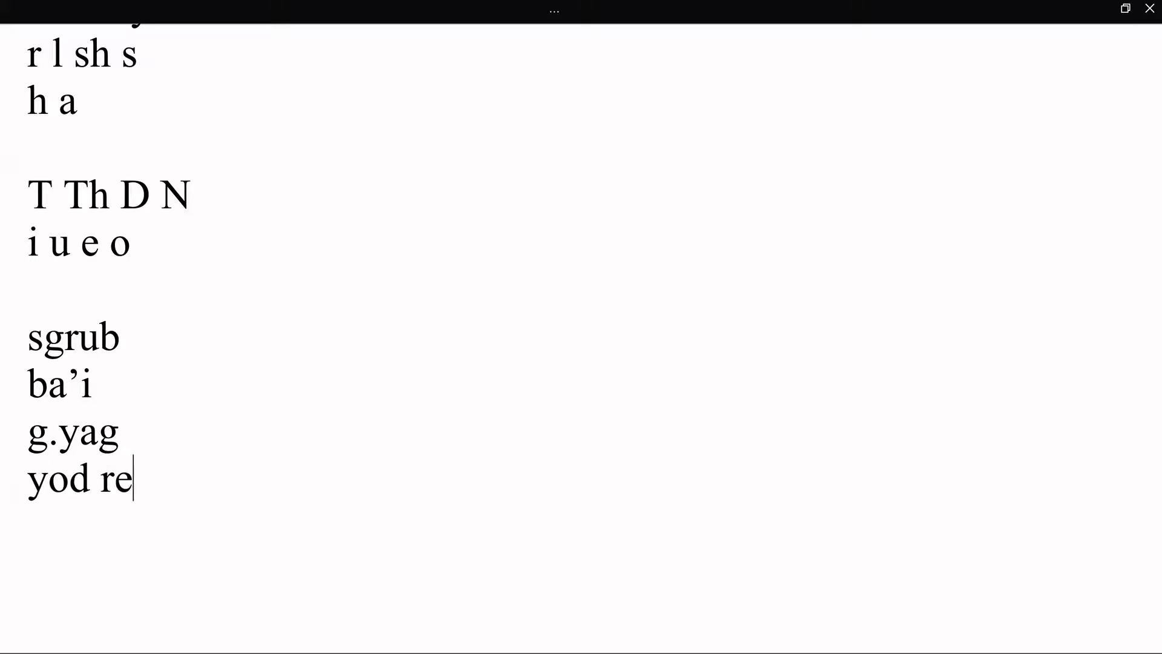
text(d/)
key(Return)
text(gnang da)
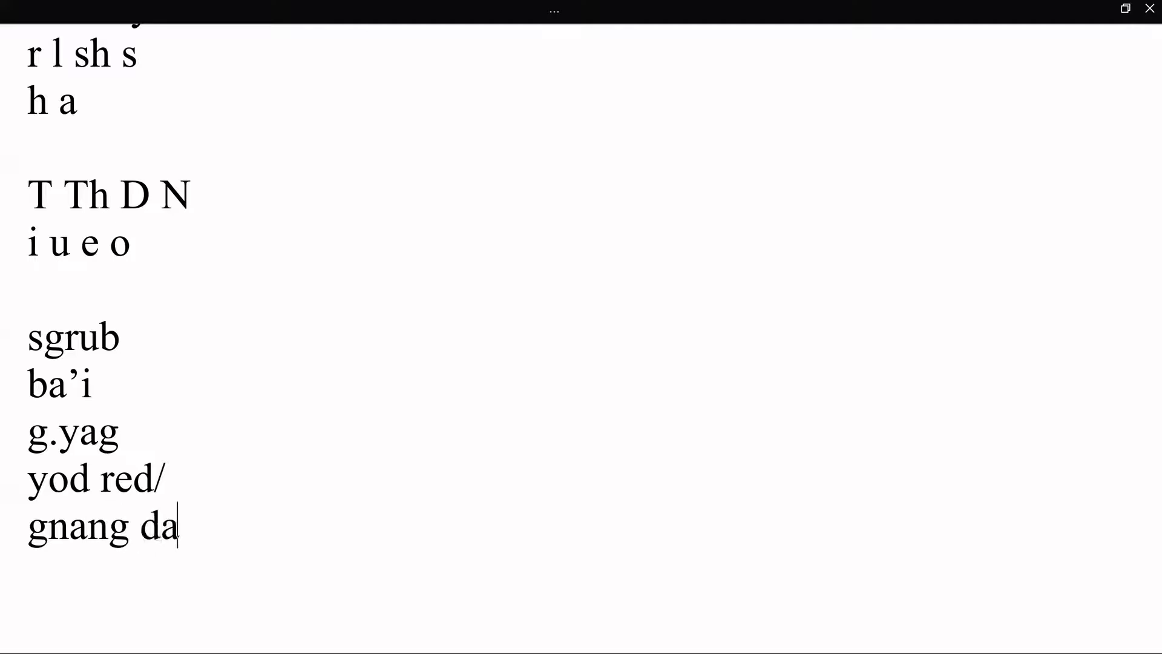
text(ng /)
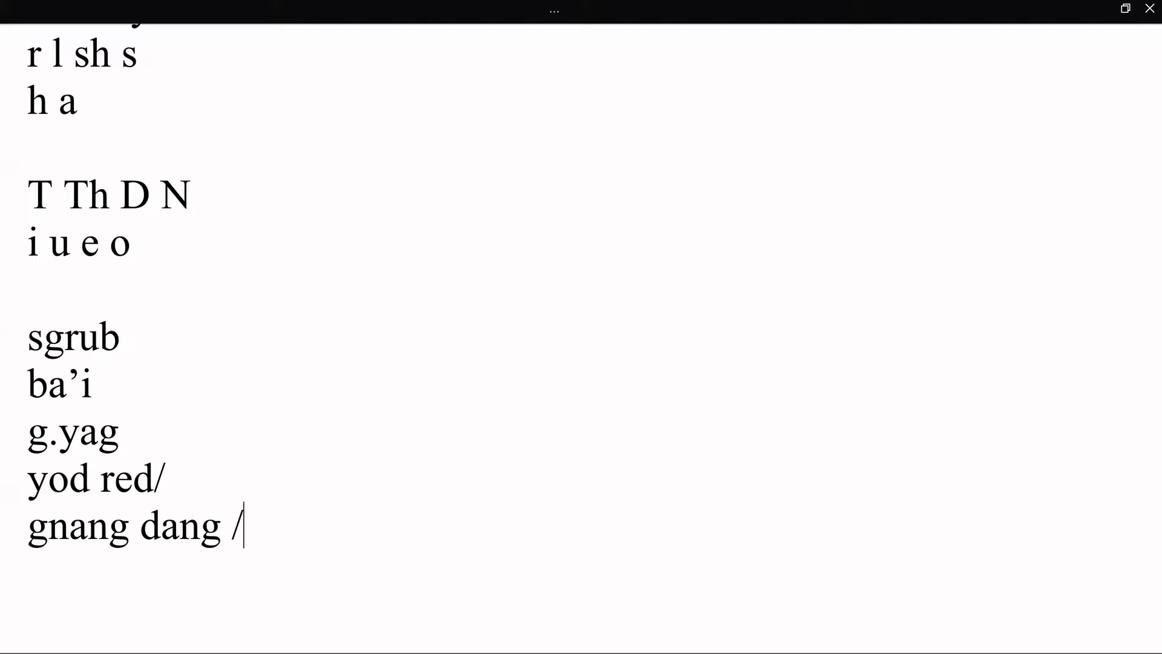
key(Return)
key(Return)
scroll(224, 349, down, 2)
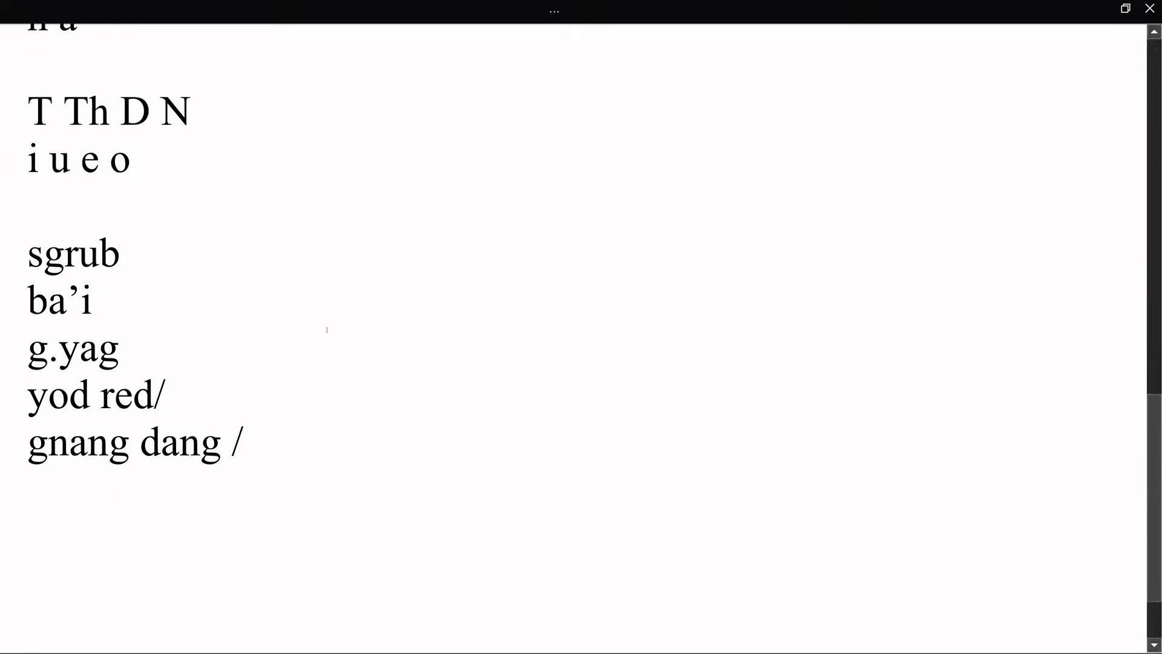
scroll(327, 330, down, 3)
scroll(326, 329, up, 6)
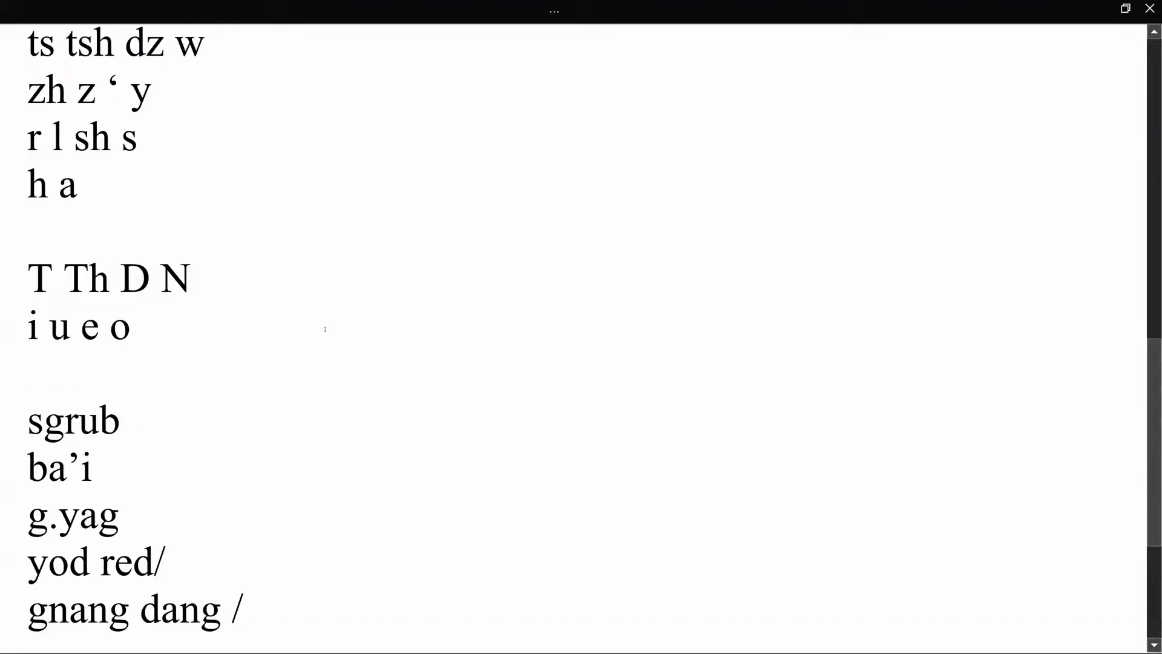
scroll(325, 329, up, 6)
scroll(359, 313, up, 2)
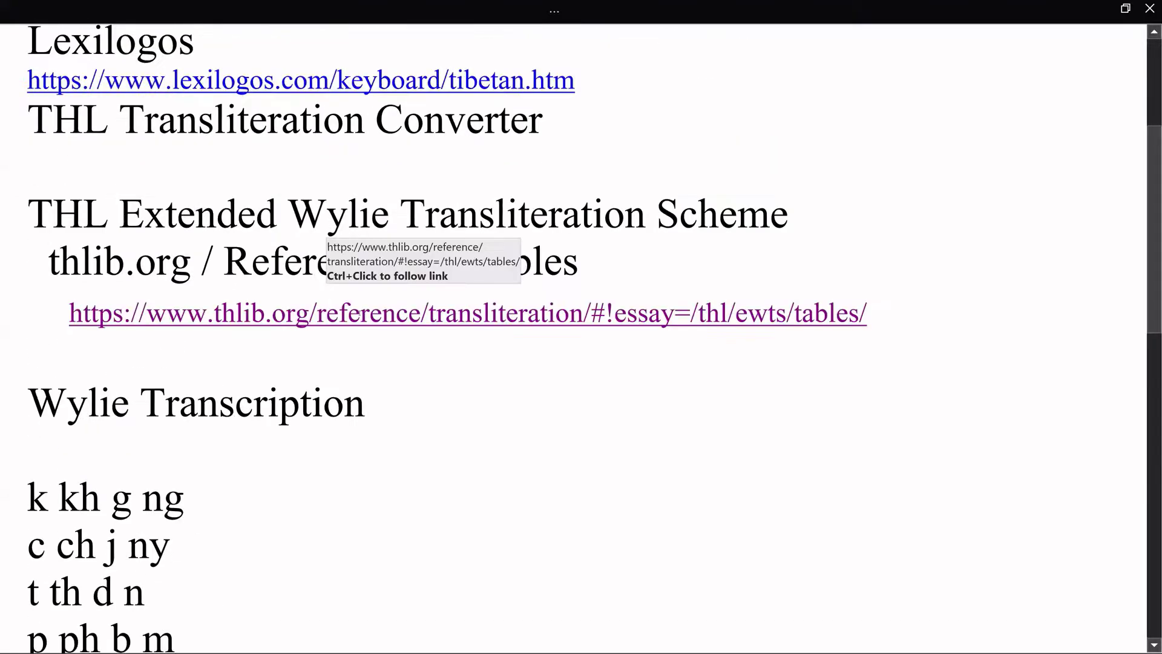
scroll(358, 318, down, 2)
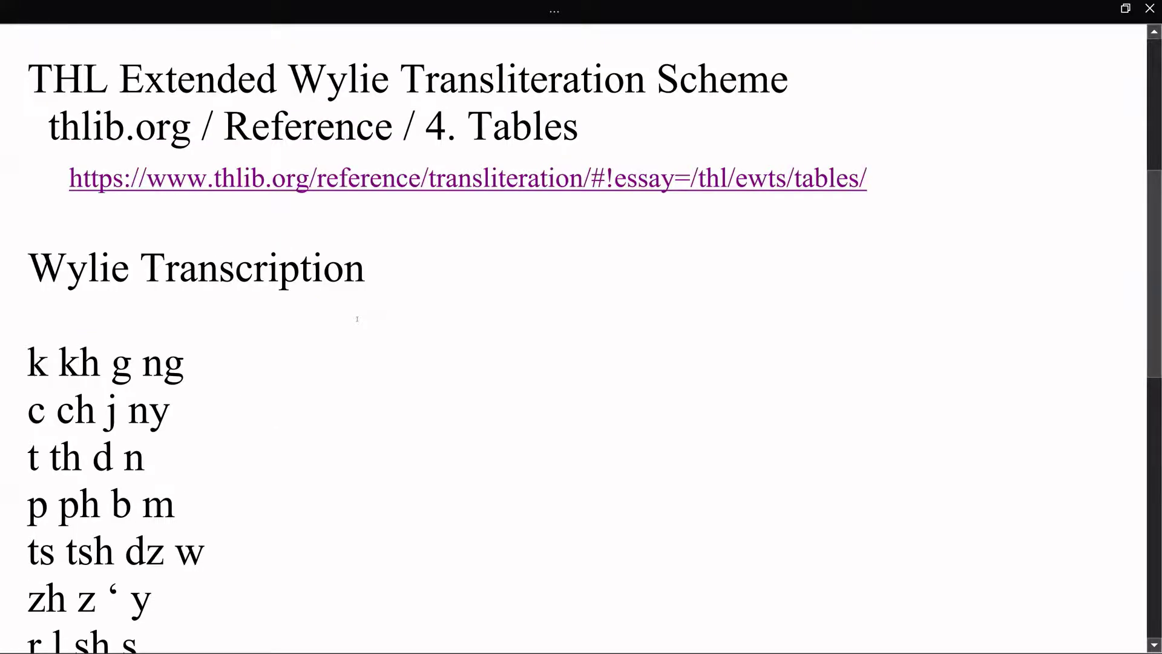
scroll(357, 319, down, 6)
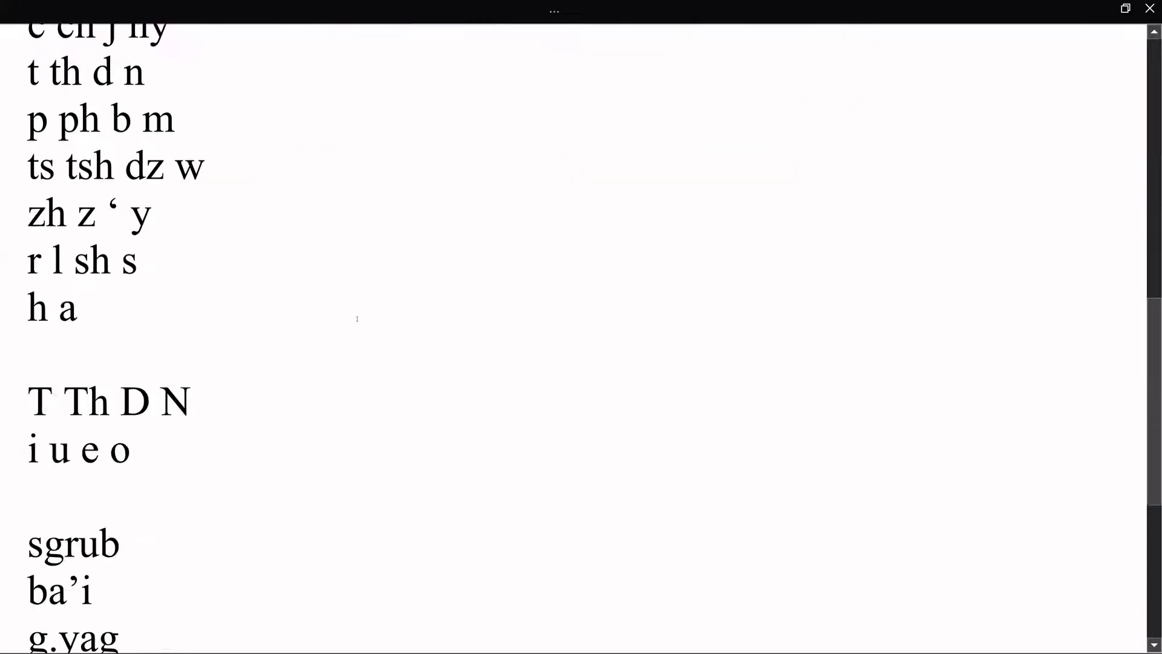
scroll(357, 319, down, 4)
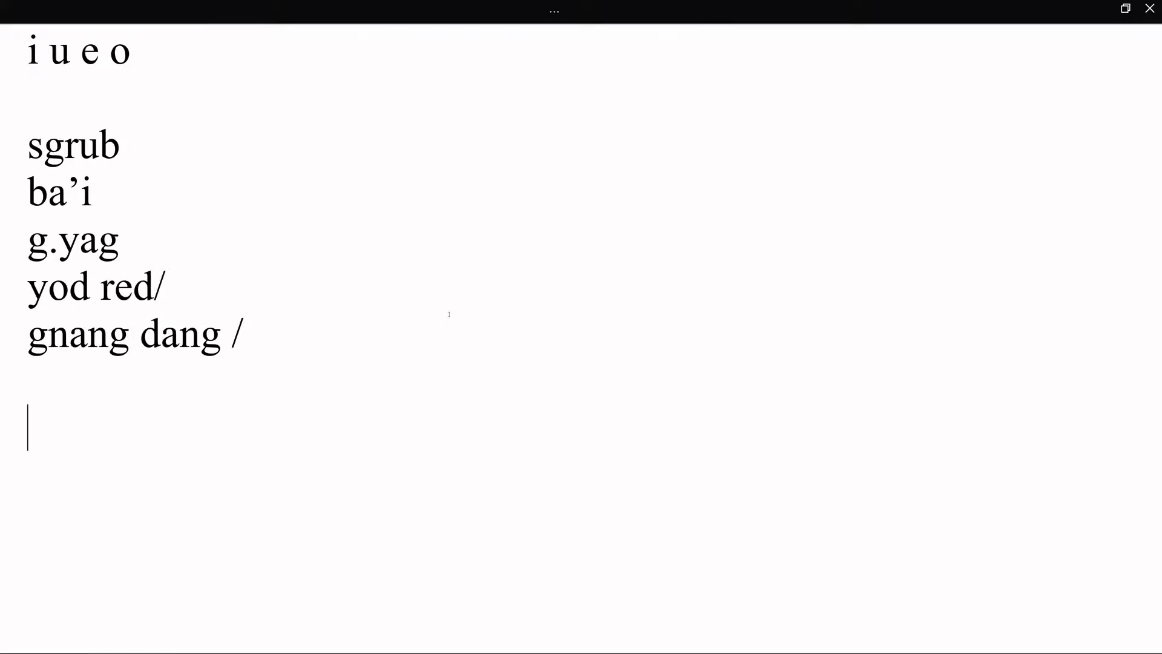
Type 'qwertyuiop[]\' and its Tibetan-keyboard characters on the line beneath
text(qwert)
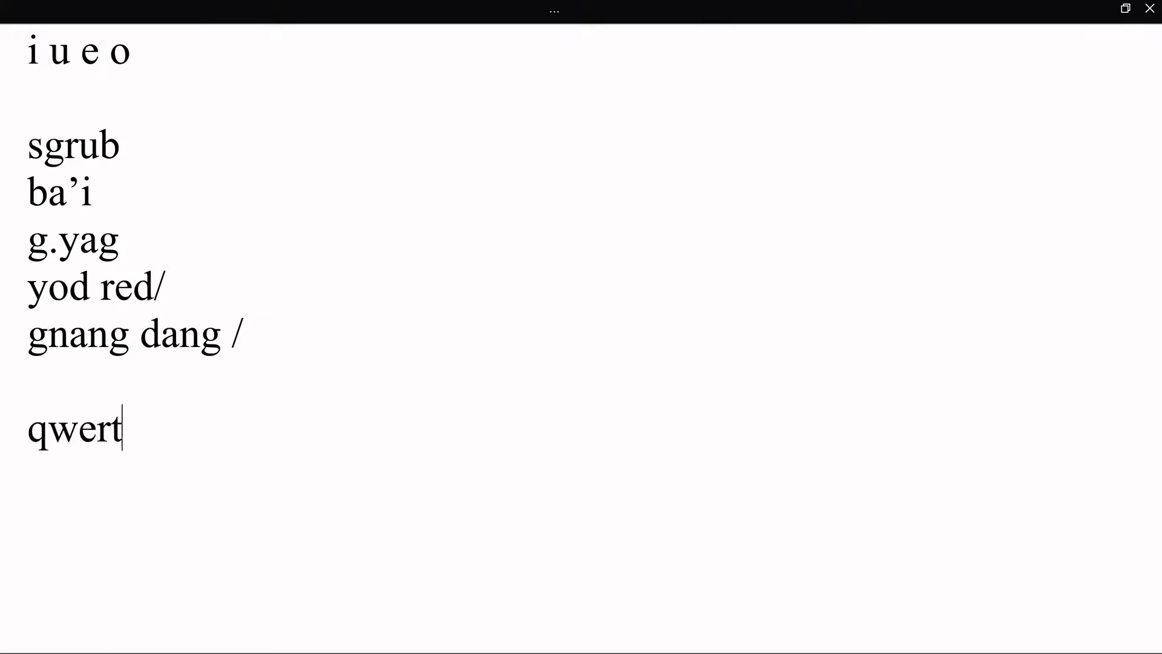
text(yuio)
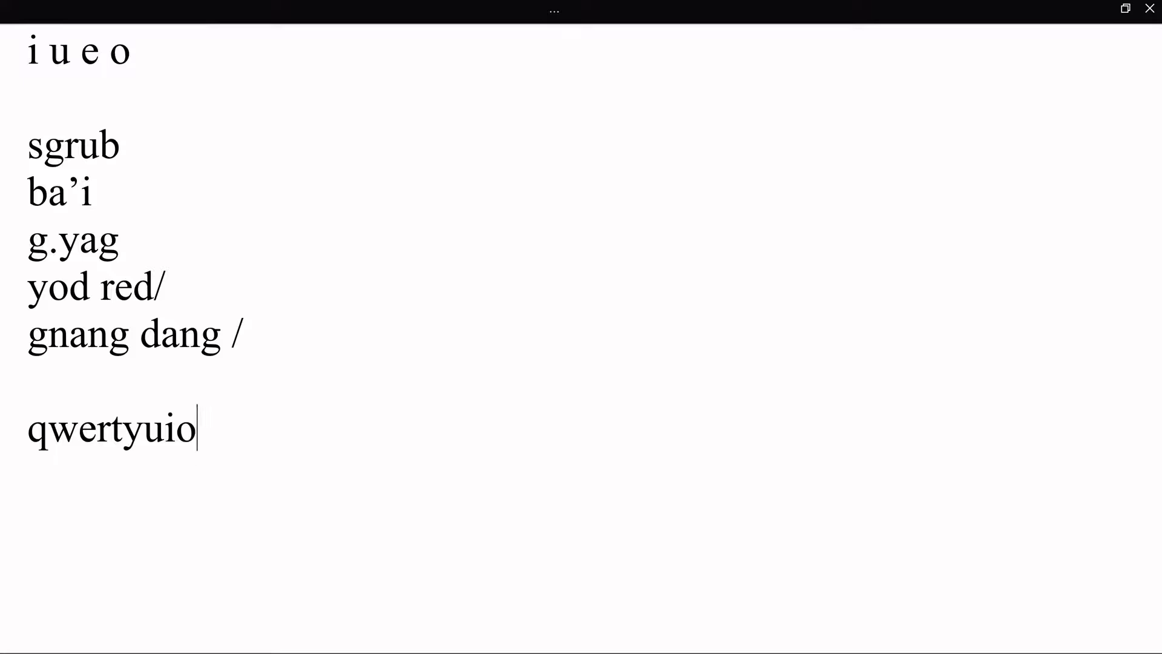
text(p[]\)
key(Return)
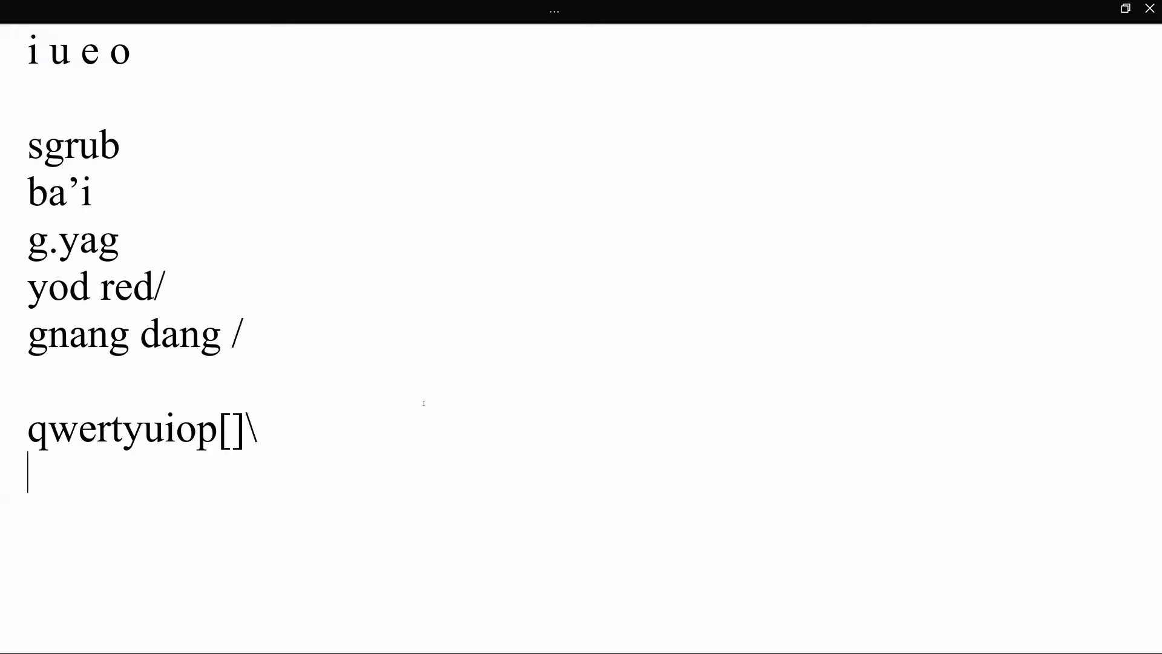
text(ཅ)
text(ཆ)
text(ེ)
text(ར)
text(ད)
text(ཡ)
text(ུ)
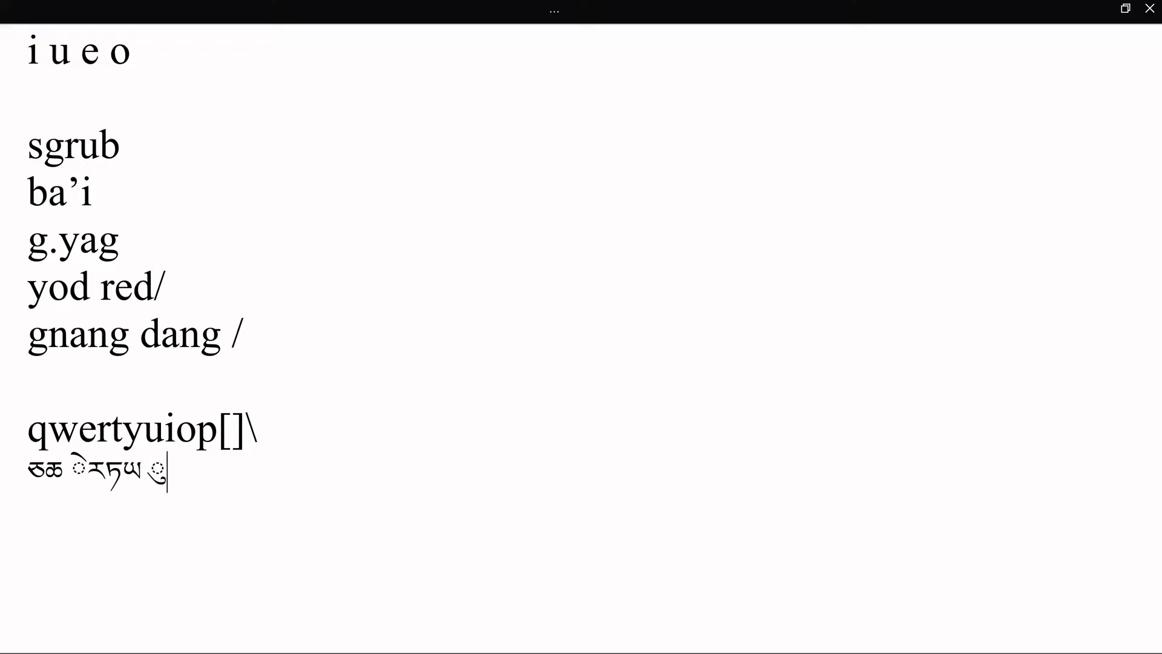
text(ིོཕ)
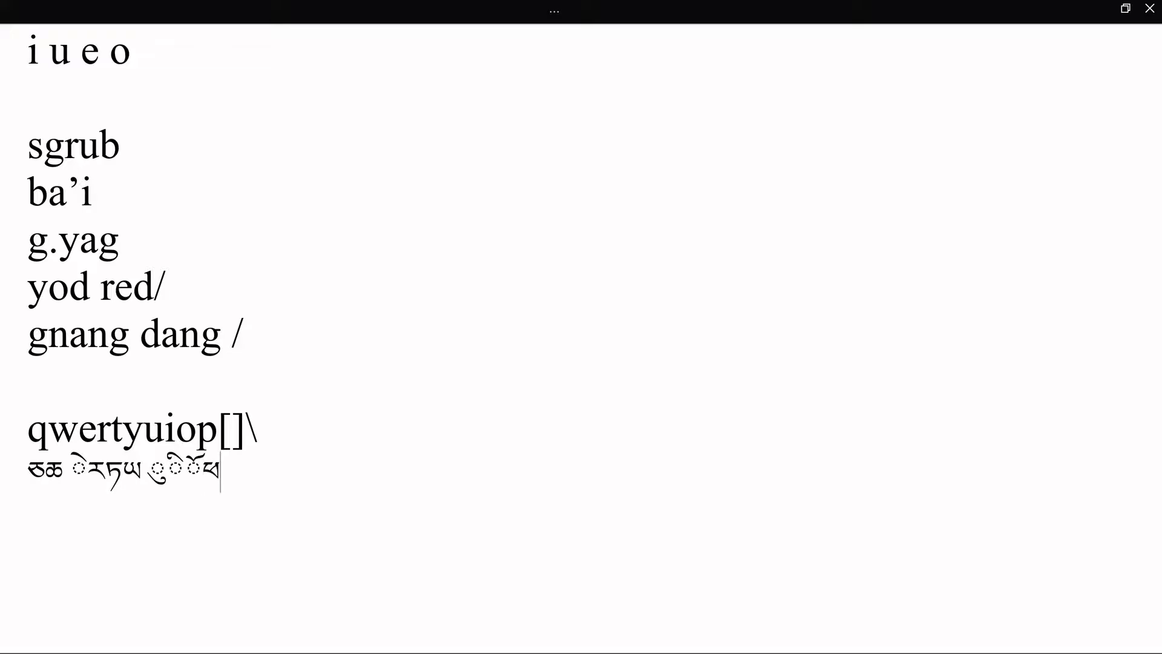
text(ཚ)
text(ཚ)
text(ཛ)
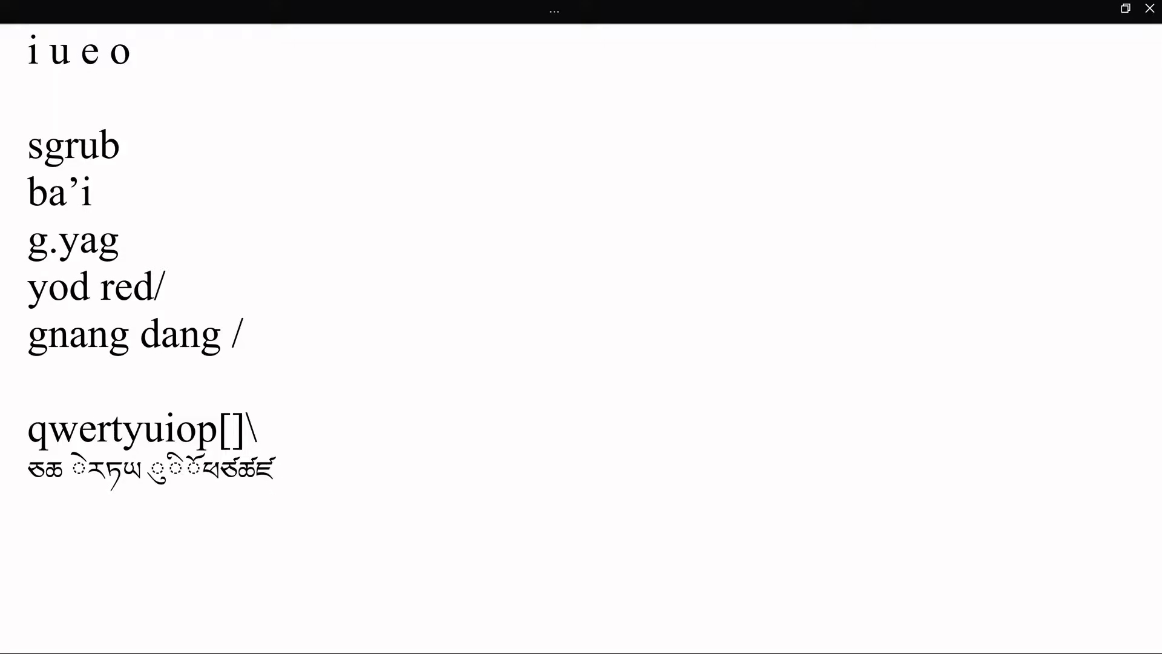
key(Return)
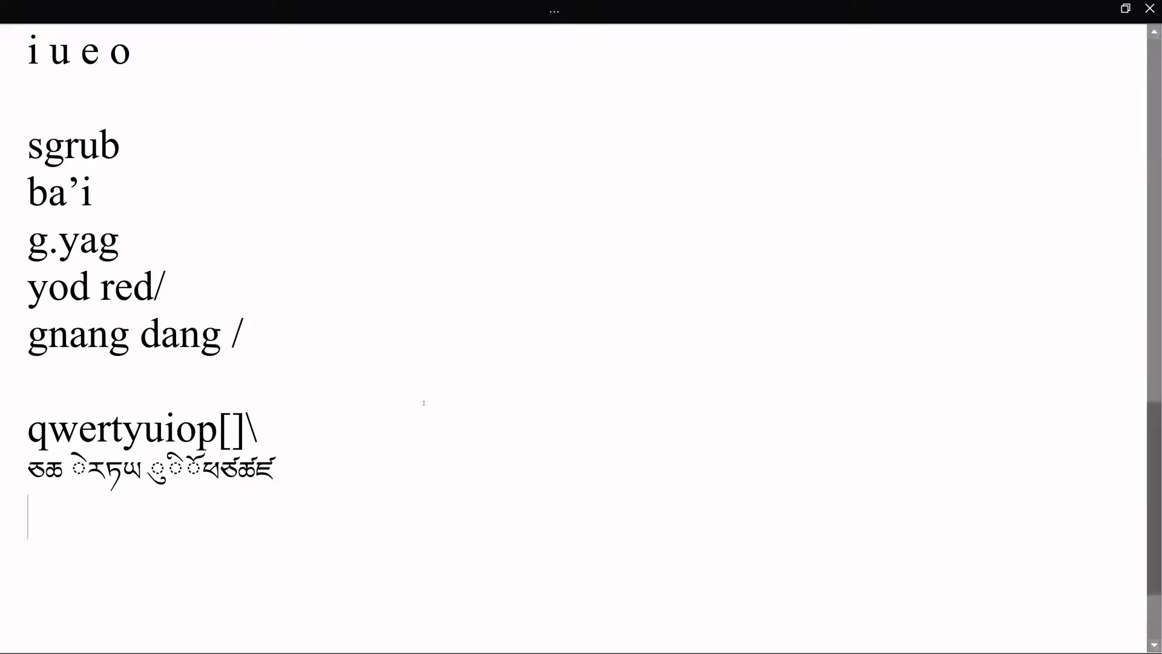
Type the home row asdfghjkl;' with its Tibetan equivalents འསདབདམ་གལན། on the line below
text(asd)
text(fghjk)
text(l;)
text(')
key(Return)
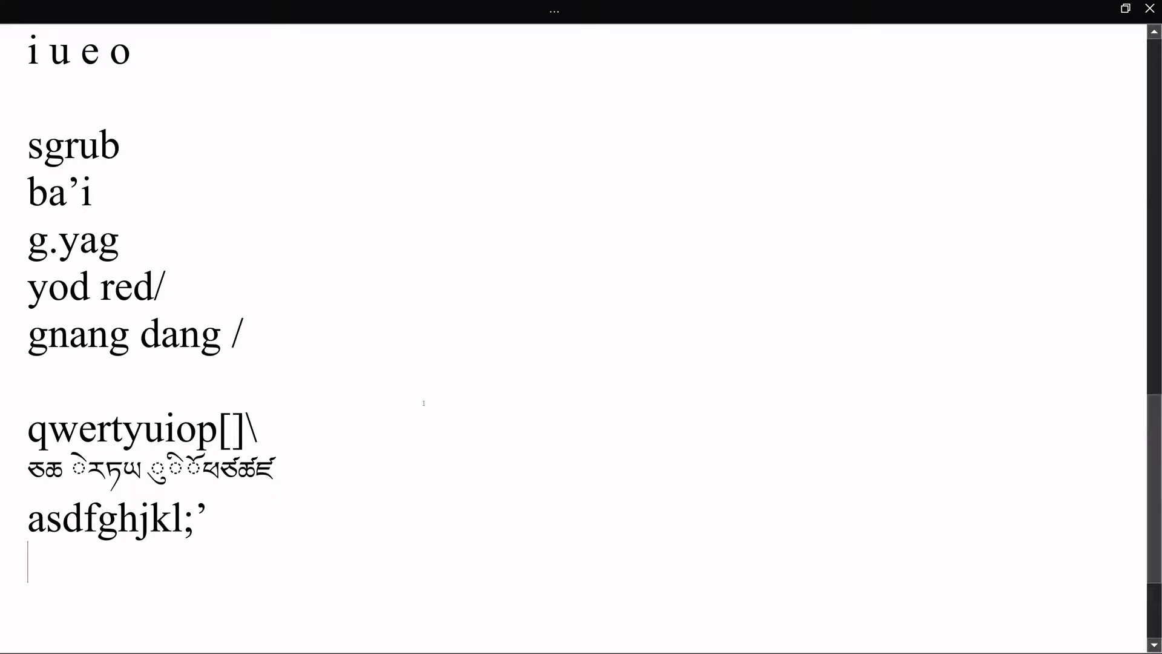
text(འ)
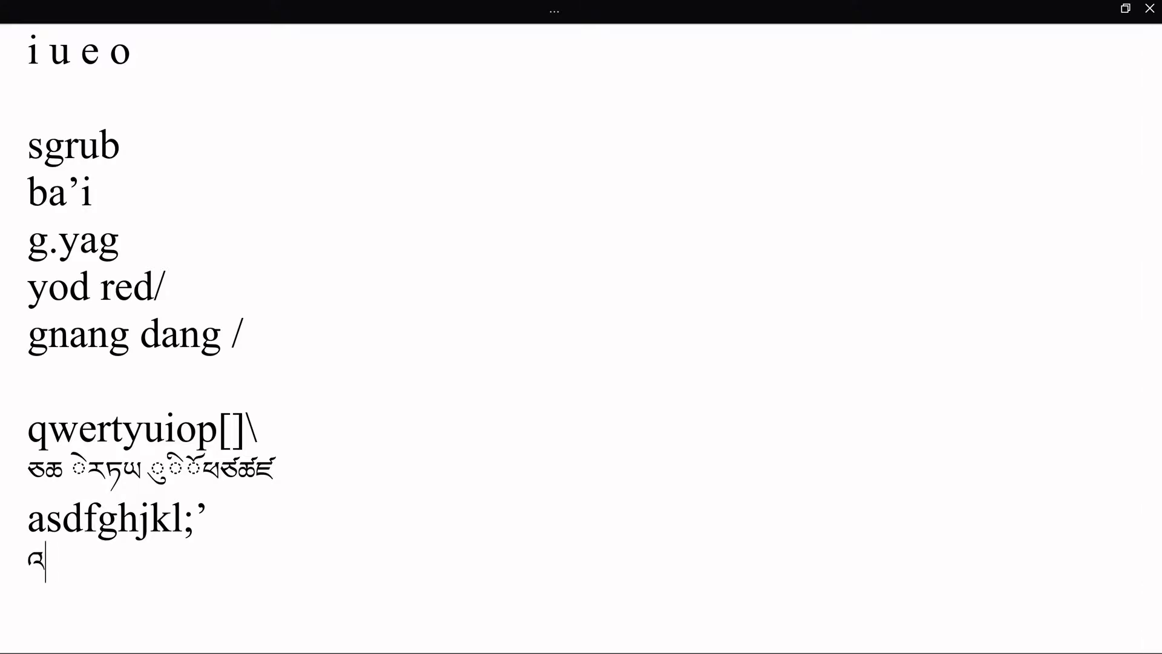
text(སདབ)
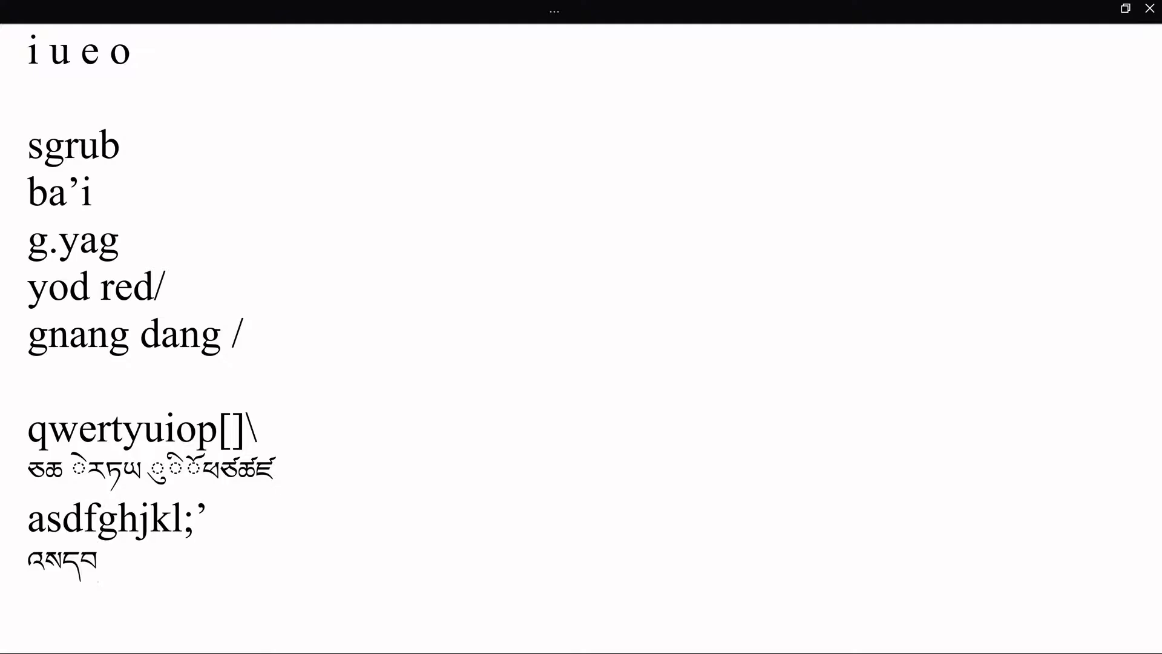
text(ད)
text(མ་གལན)
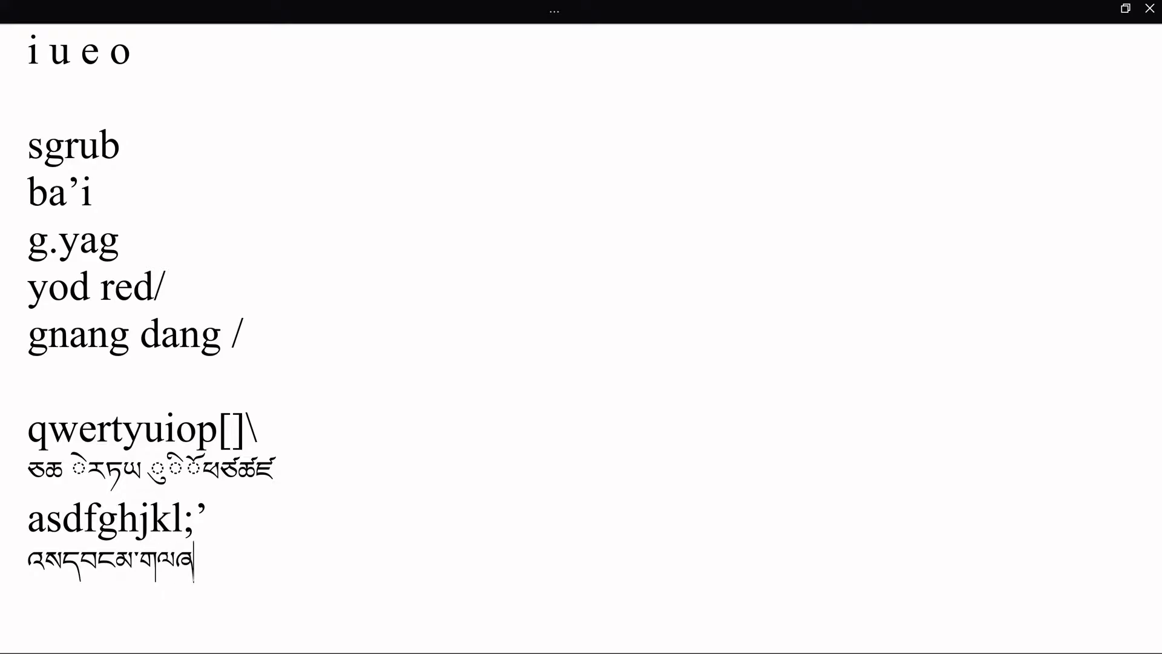
text(།)
key(Return)
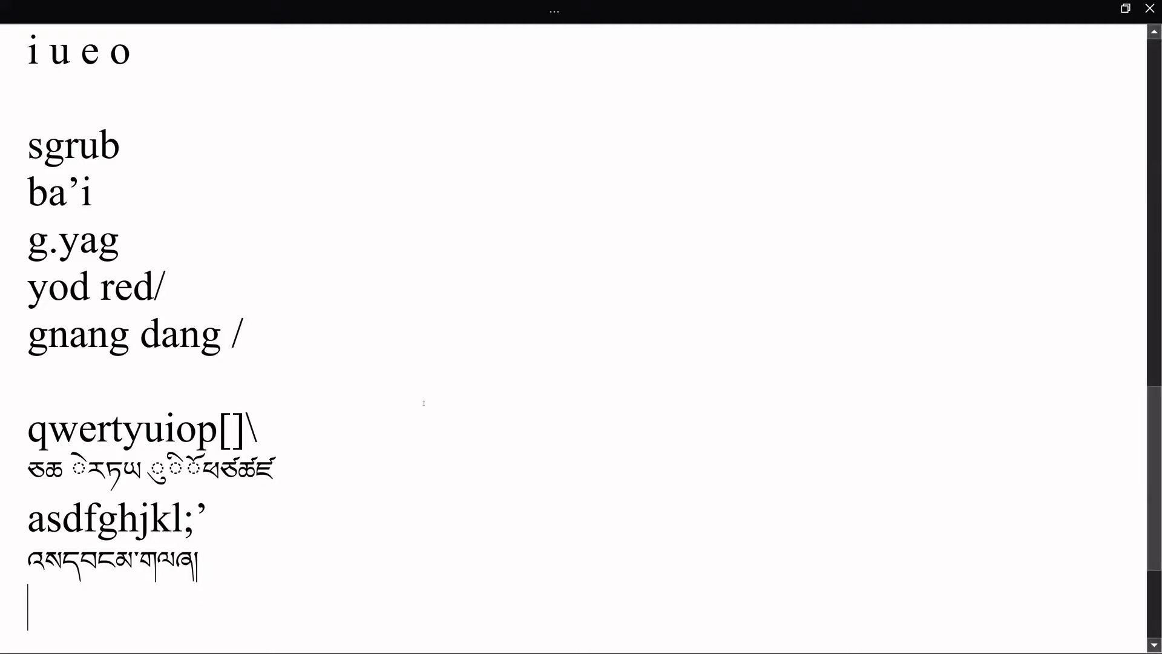
Type the zxcvbnm,./ row and its Tibetan-keyboard characters (ཟཞཀཁབན…) on the line beneath
text(zx)
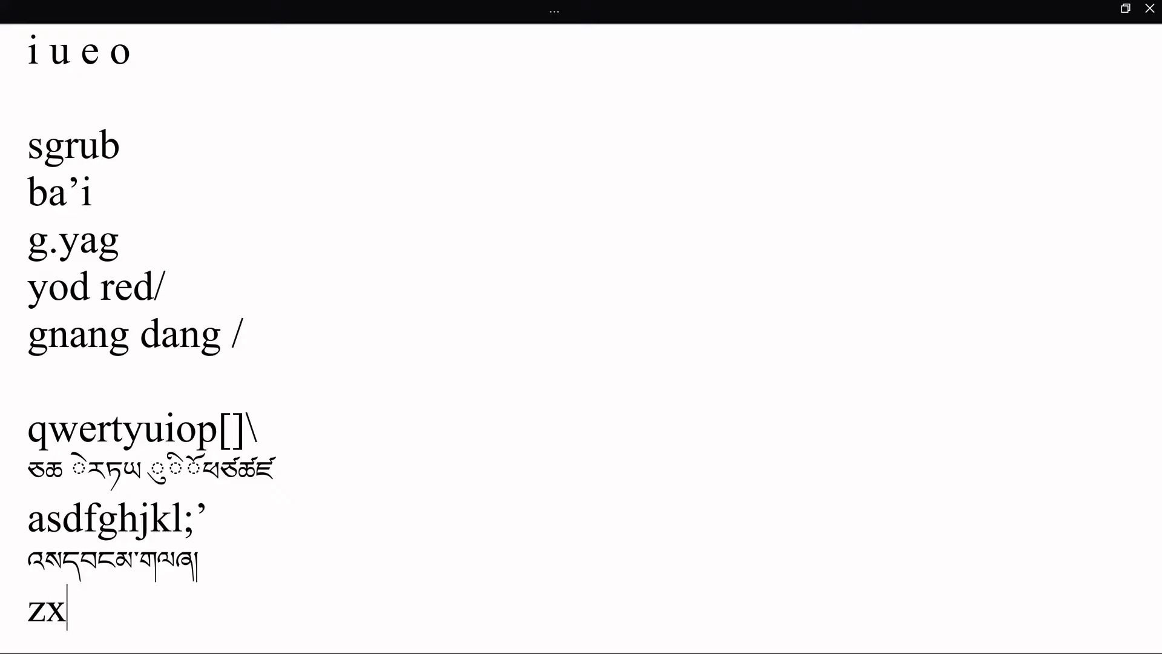
text(cvbn)
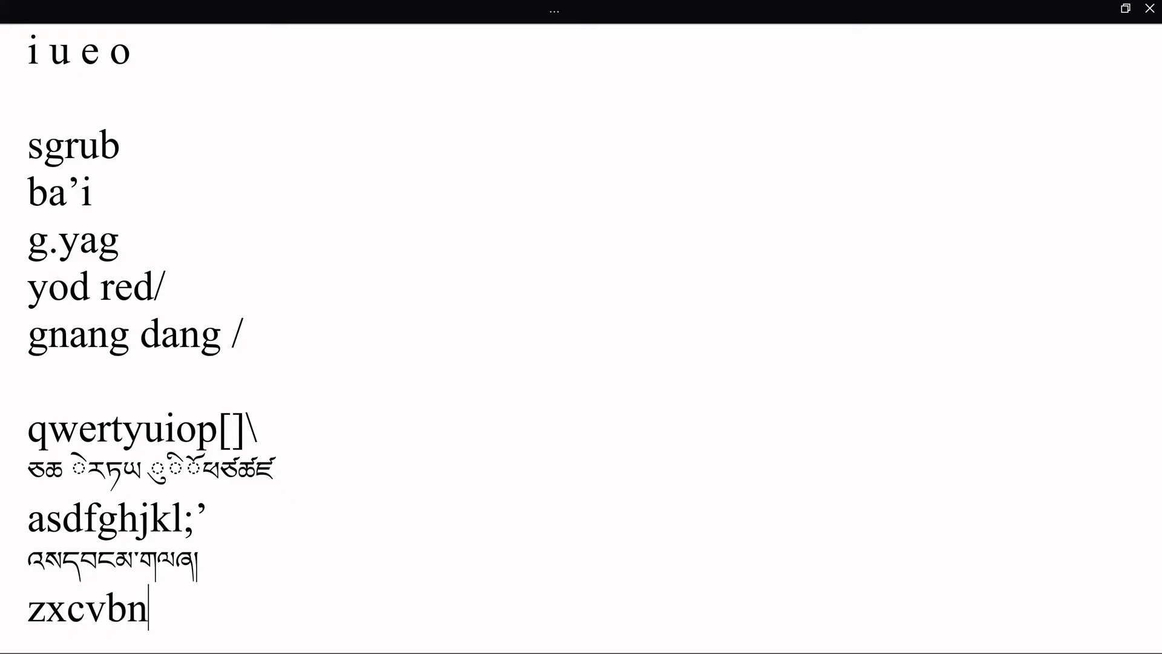
text(m,./)
key(Return)
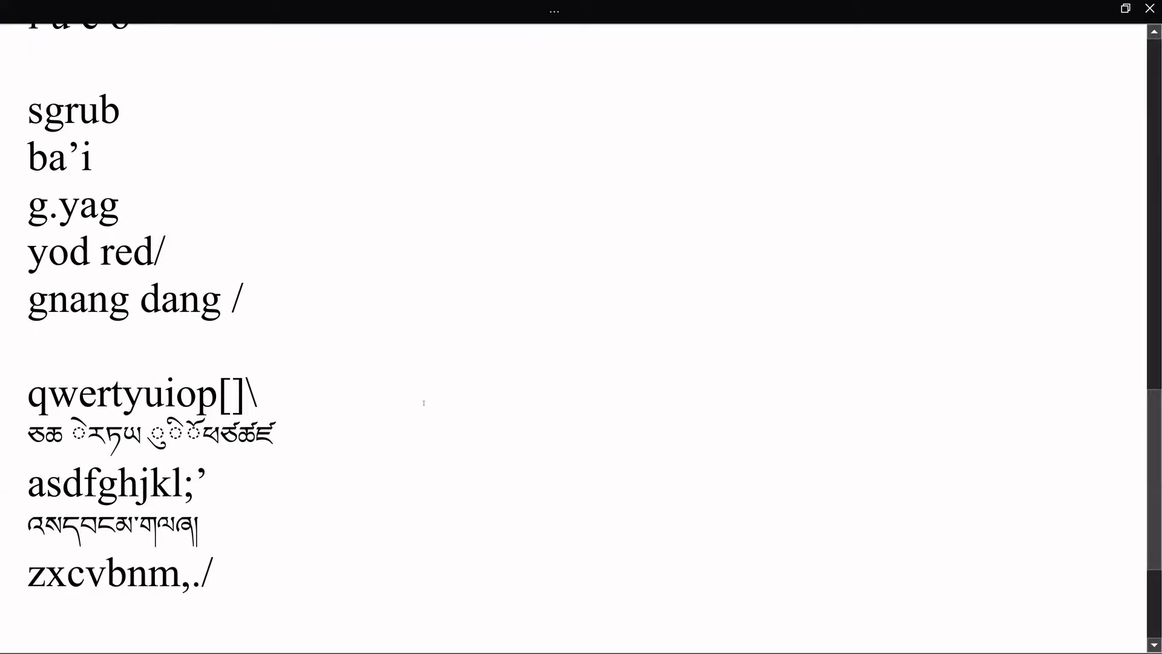
text(ཟཞཀཁབ)
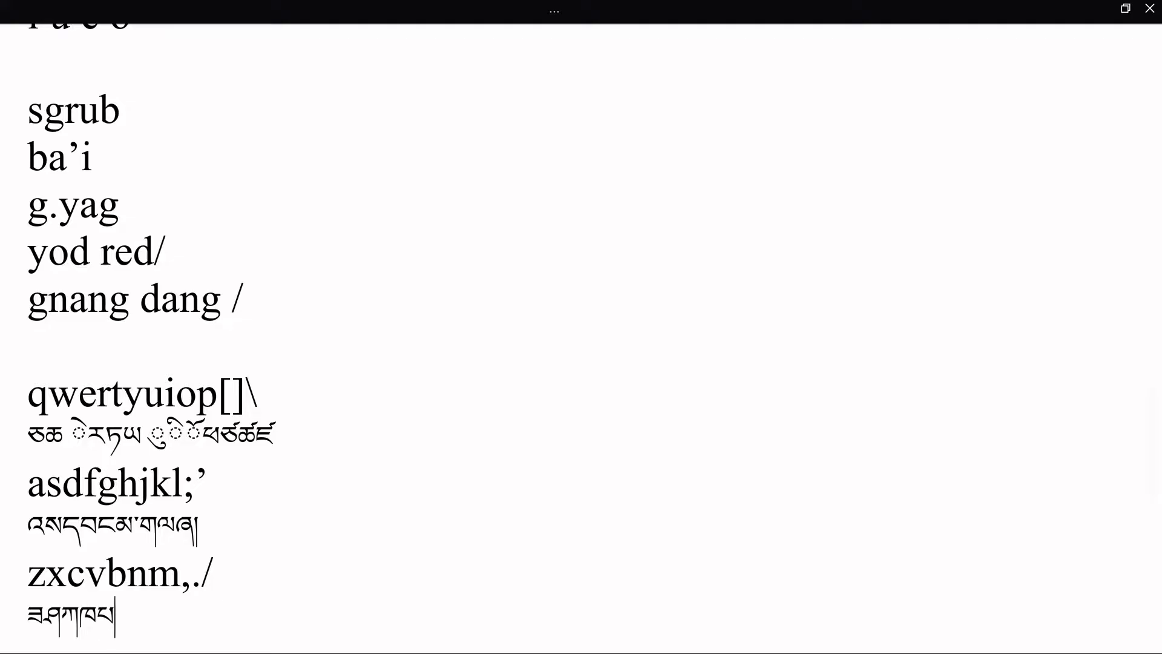
text(ན)
text(m)
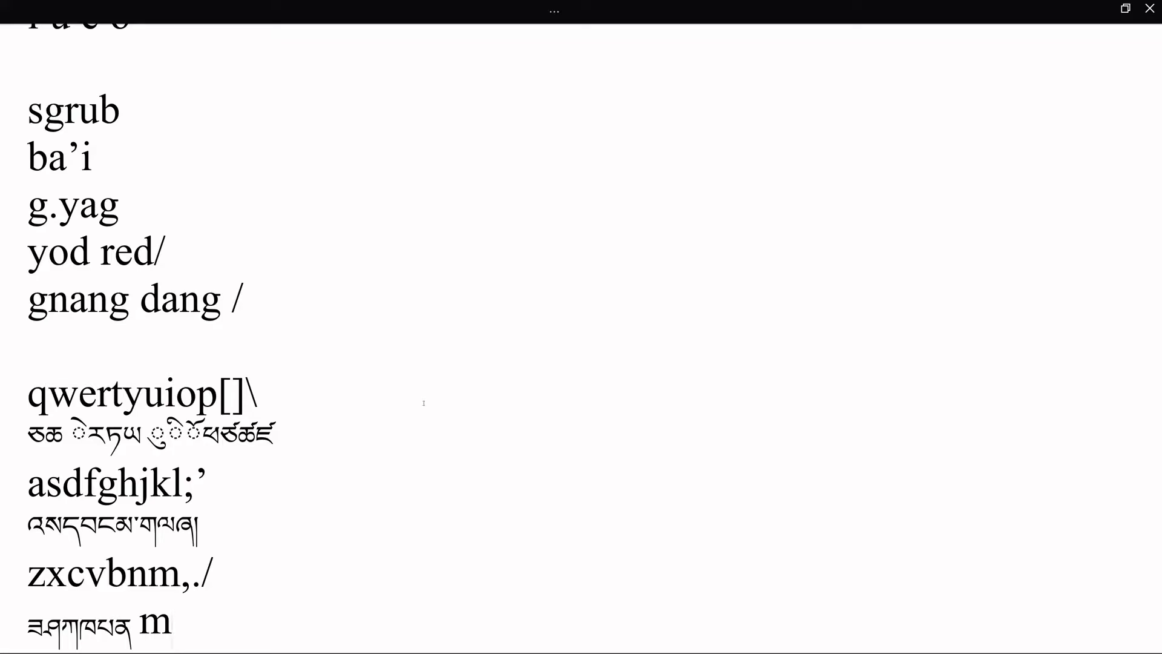
text(ཟཞཉ)
scroll(581, 339, down, 2)
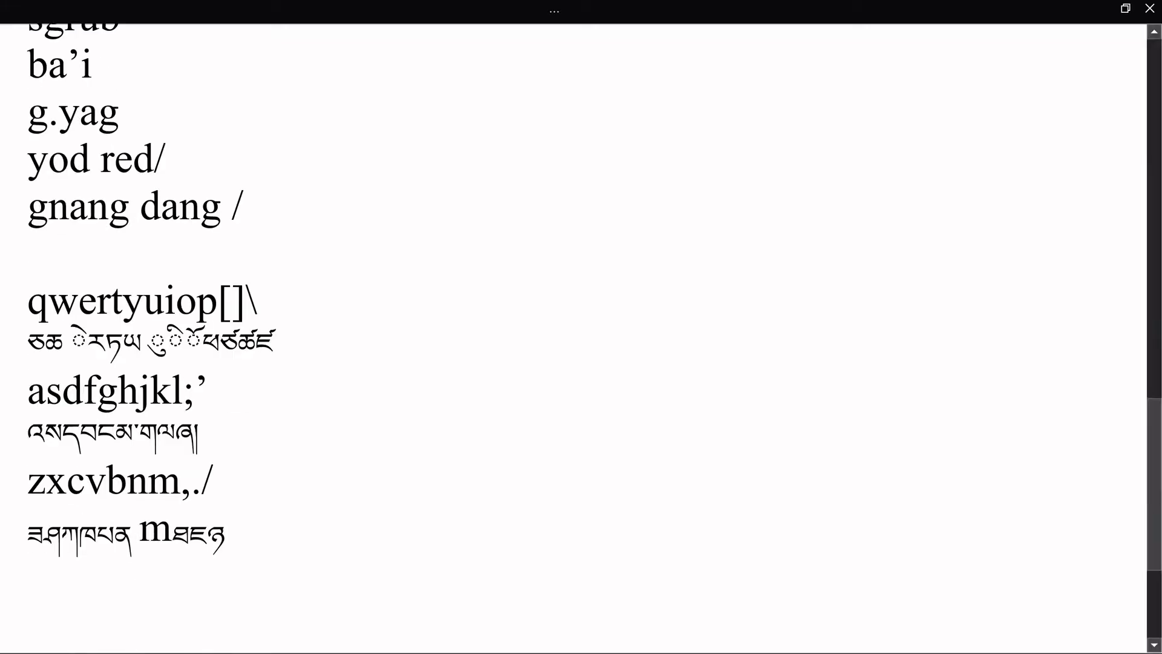
Add the stacked Tibetan syllable གྱ་ on its own new line, followed by a blank line
key(Return)
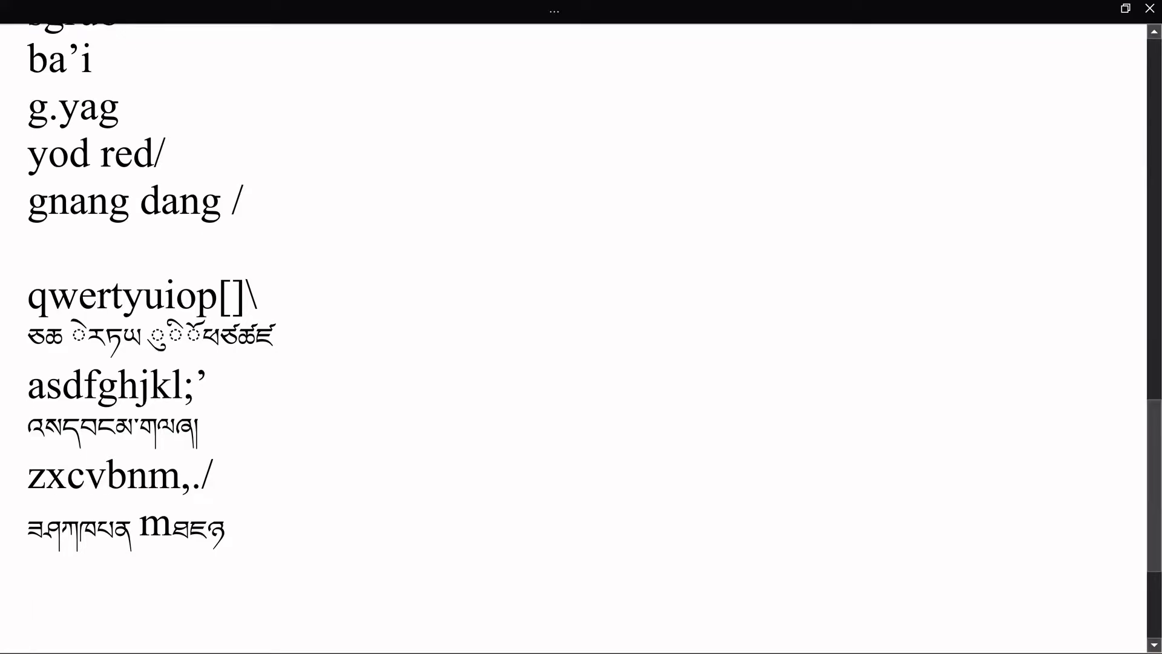
text(ད)
key(BackSpace)
text(ག)
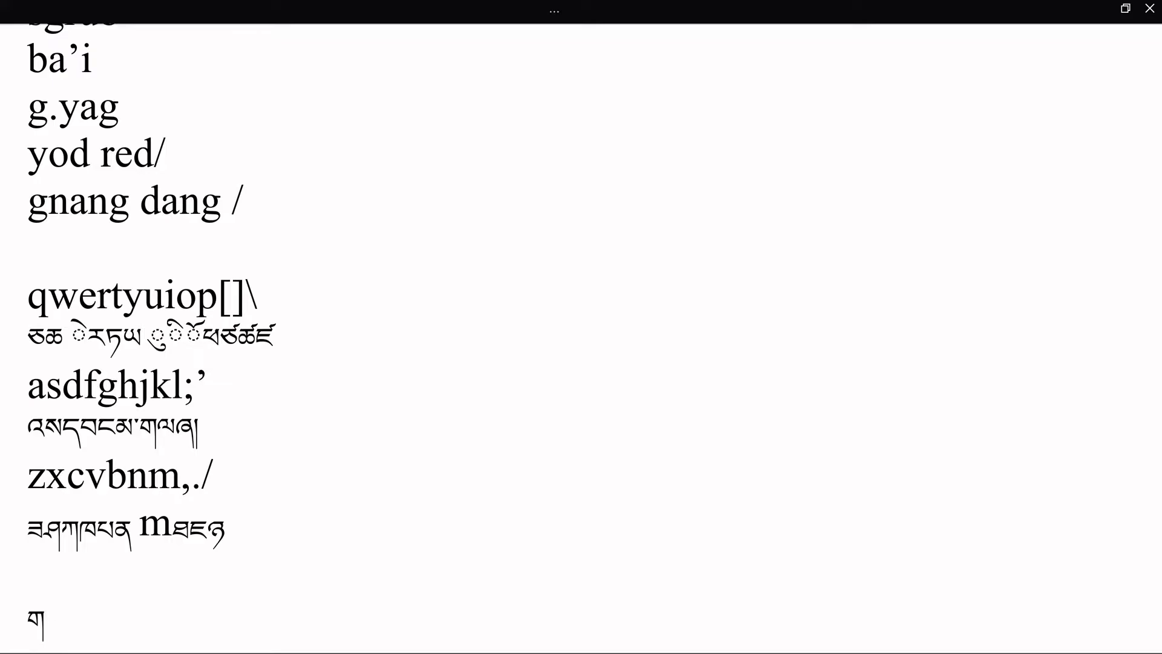
text(ྱ་)
key(Return)
key(Return)
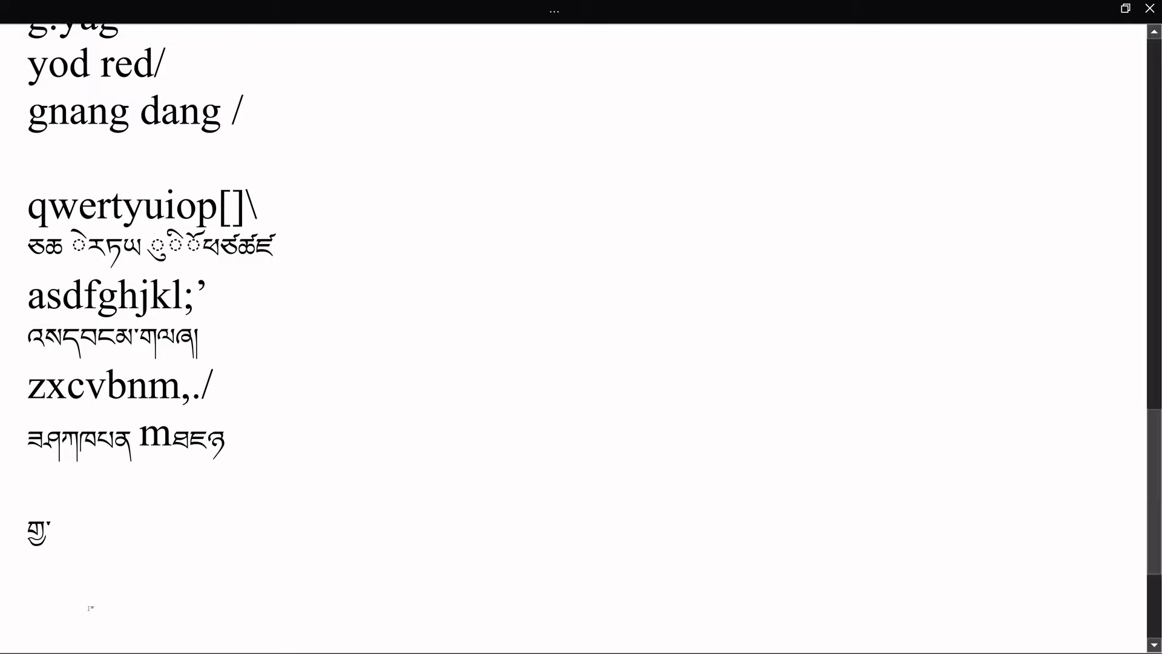
scroll(268, 441, down, 3)
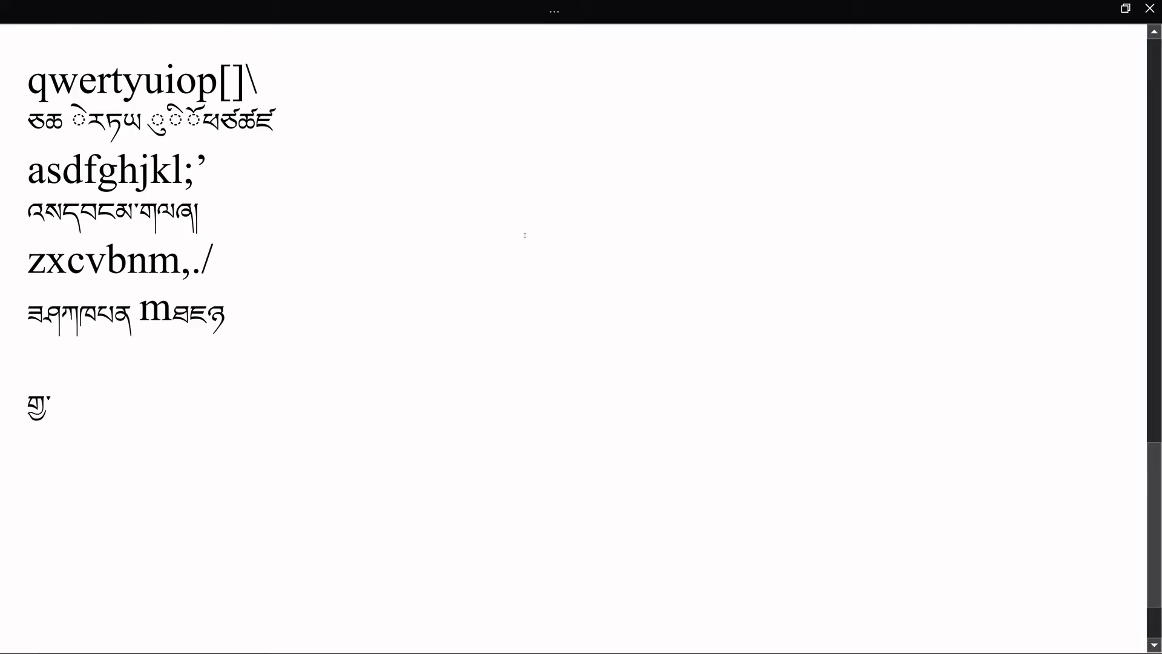
Type Tibetan ཏ, a subjoined ྫ and retroflex ཊ, leaving an empty line above them
text(ཏ)
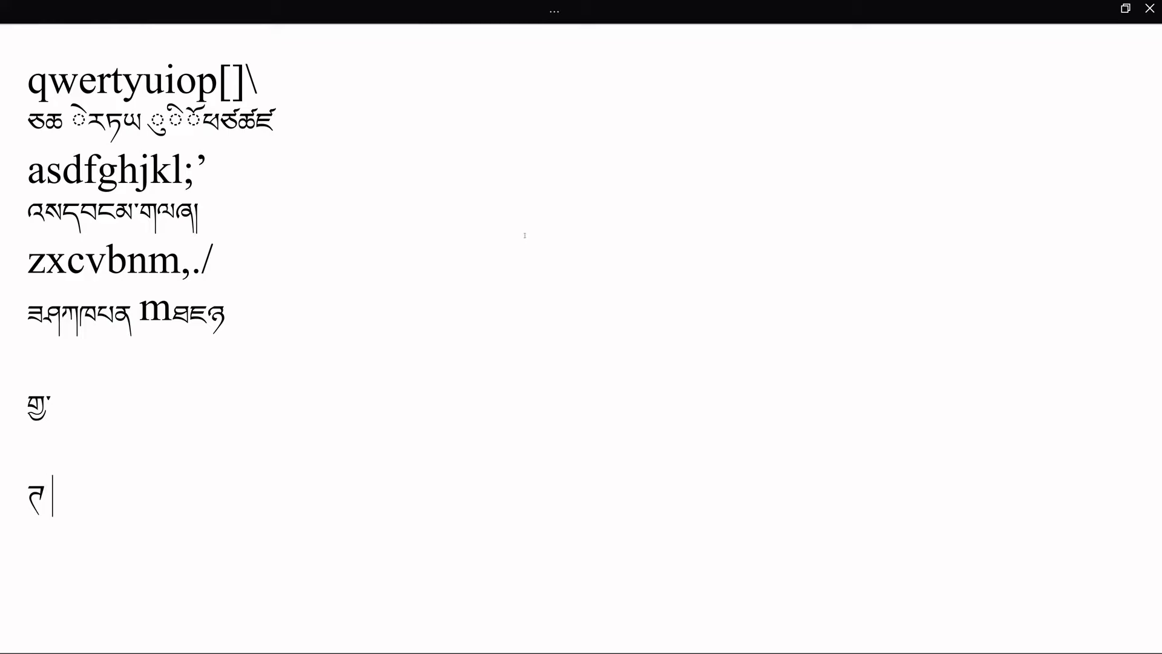
text( ྫ)
text(ཊ)
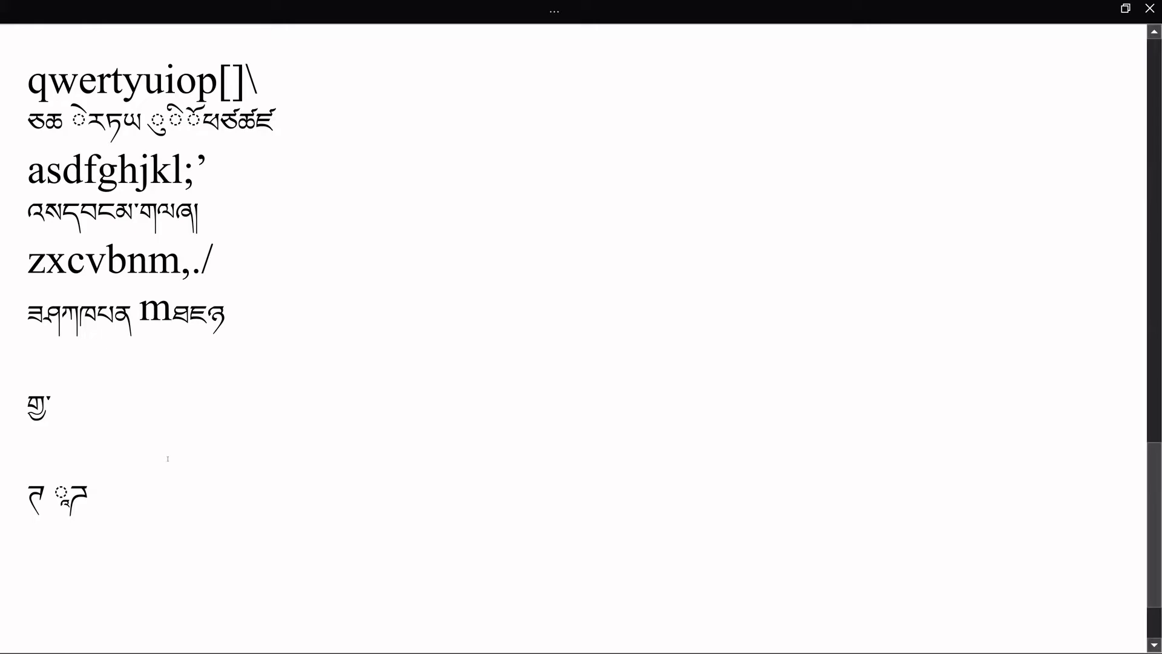
key(Return)
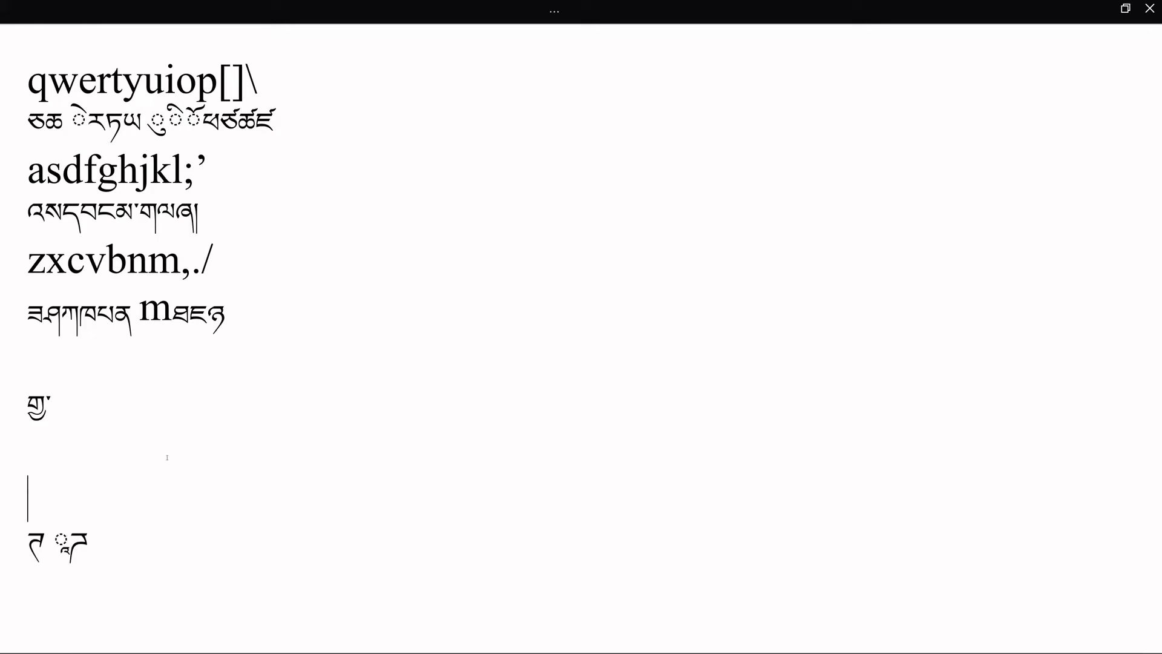
Type the label 'shift + t a d “ x c n ,' above the Tibetan letters
text(shift + )
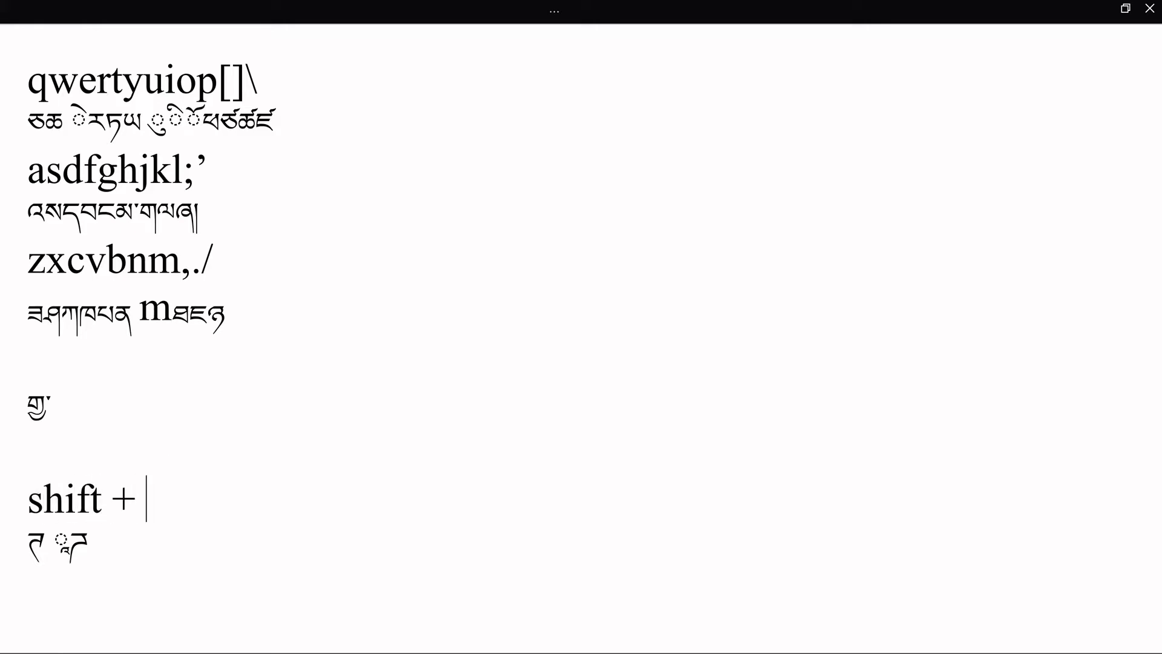
text(t a)
key(BackSpace)
text(a d ')
key(BackSpace)
text(“)
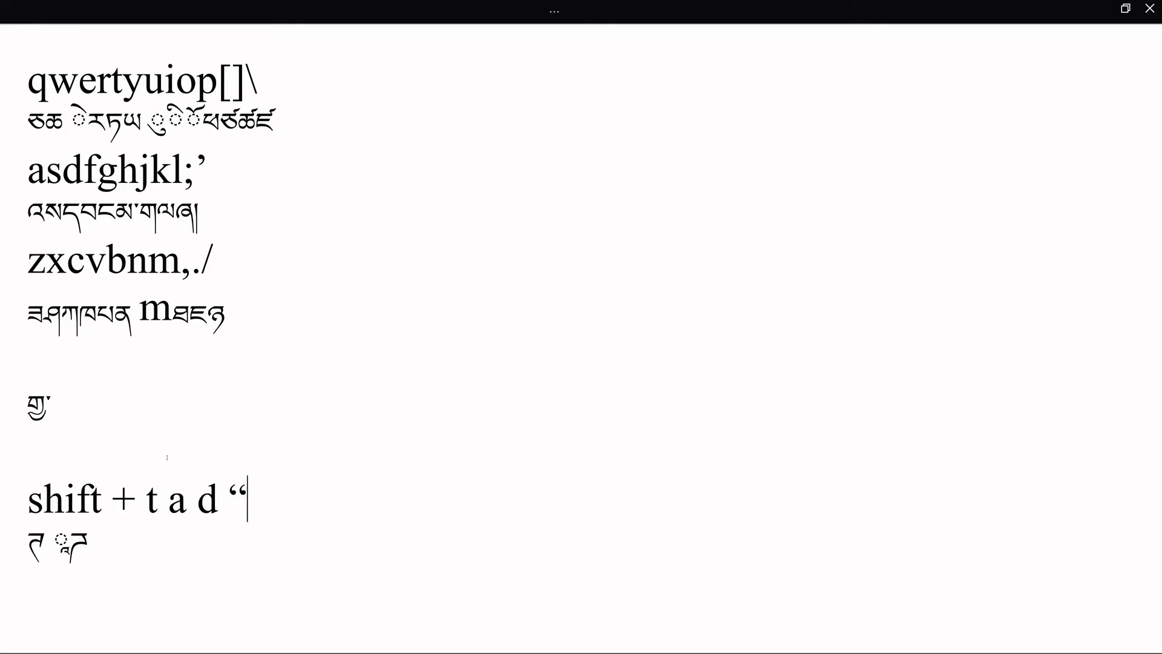
text( x c n ,)
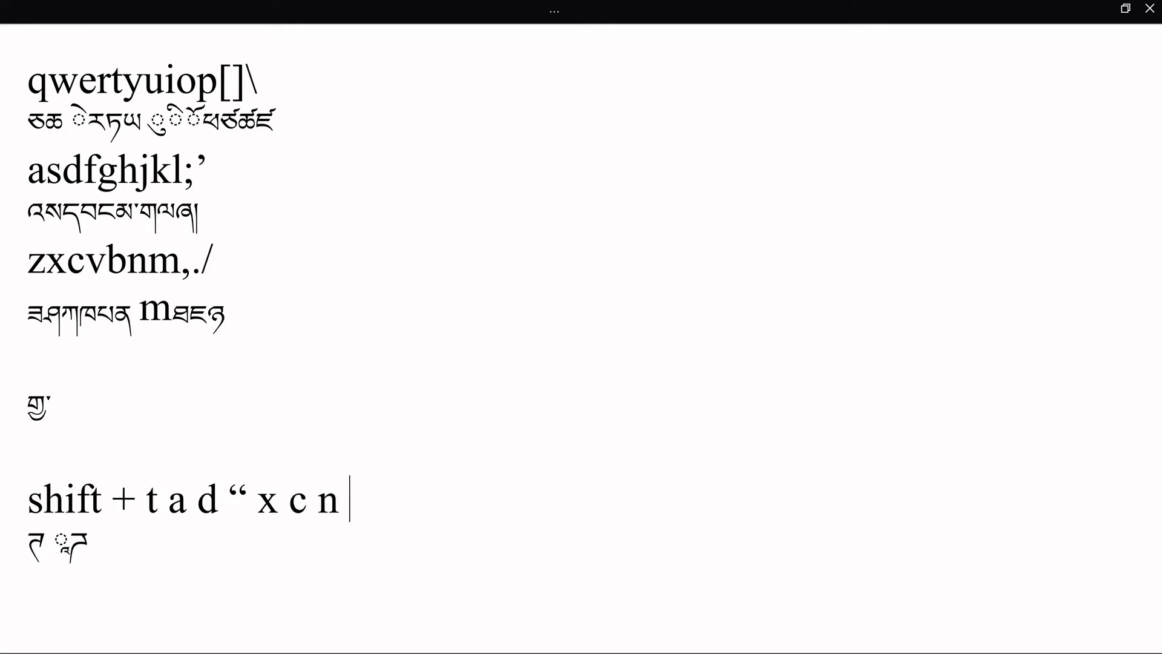
Finish the Tibetan line with the remaining shifted Sanskrit letters, including ཎཛ, then start a new line
click(152, 549)
key(x)
key(c)
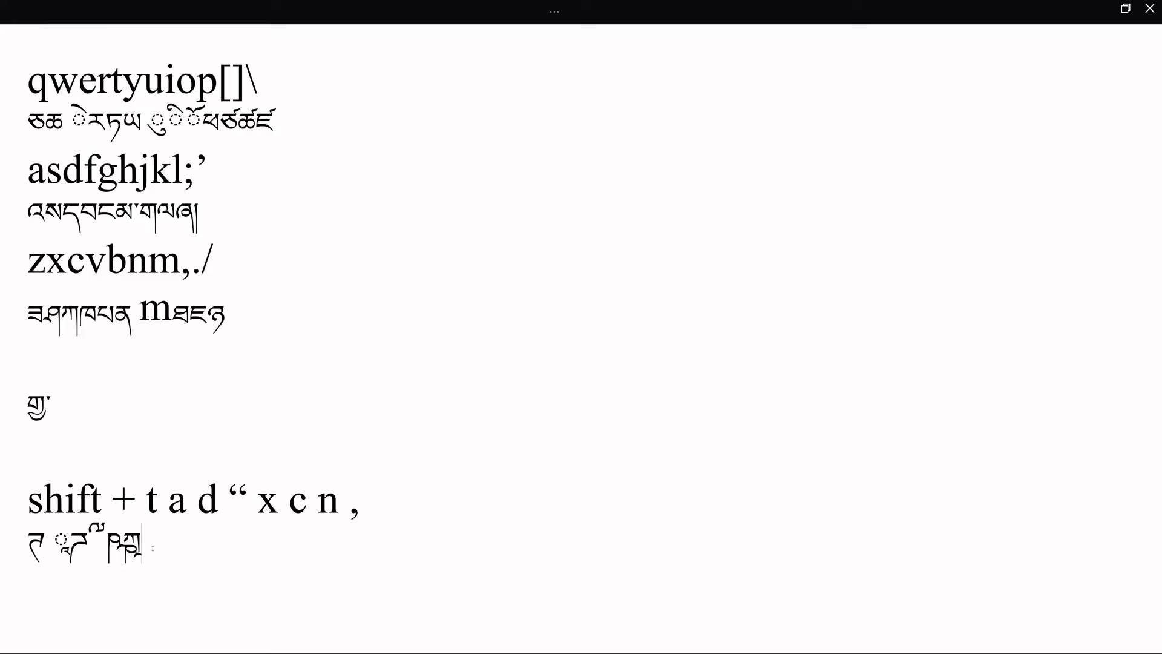
text(ཎ)
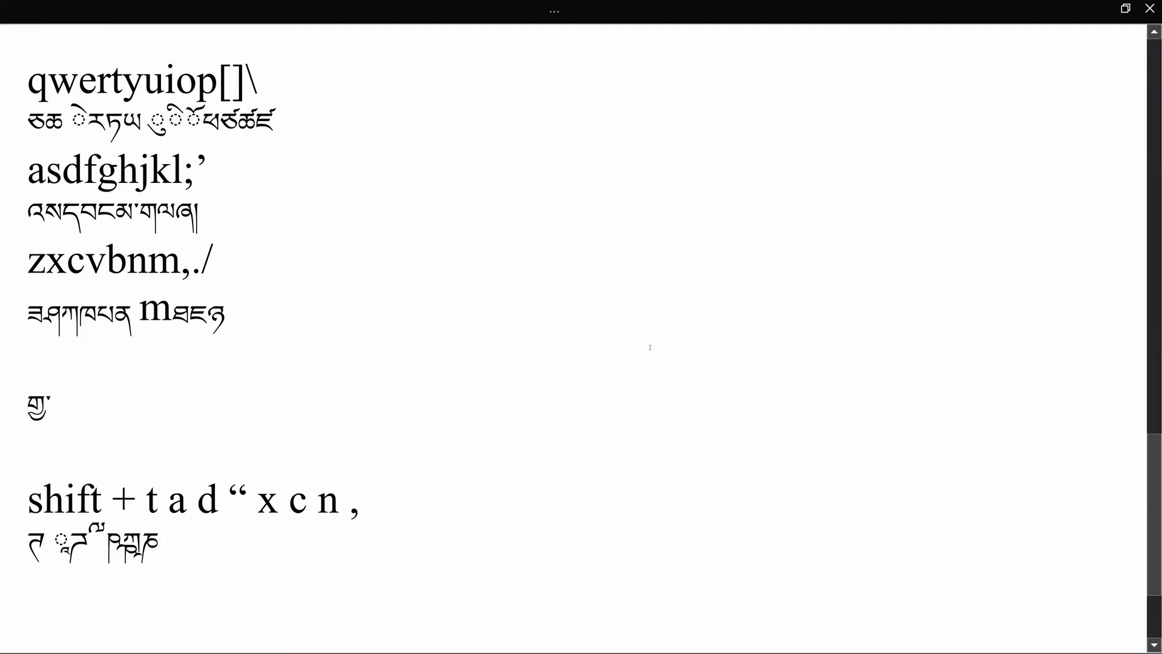
text(ཛ)
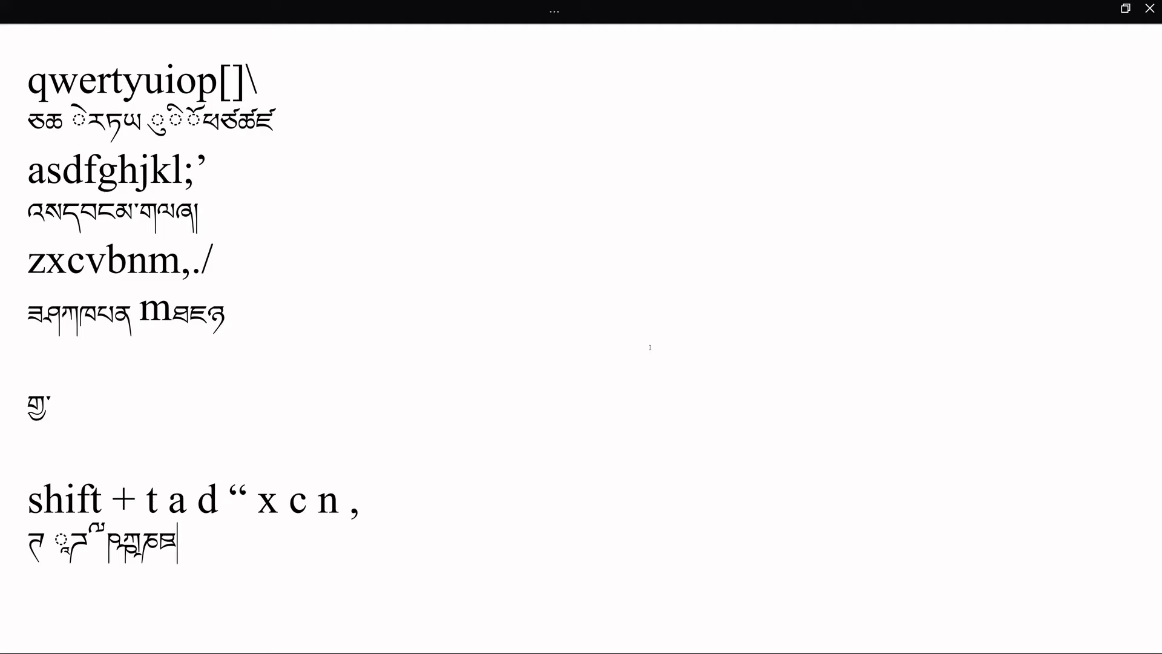
key(Return)
key(BackSpace)
scroll(650, 348, down, 2)
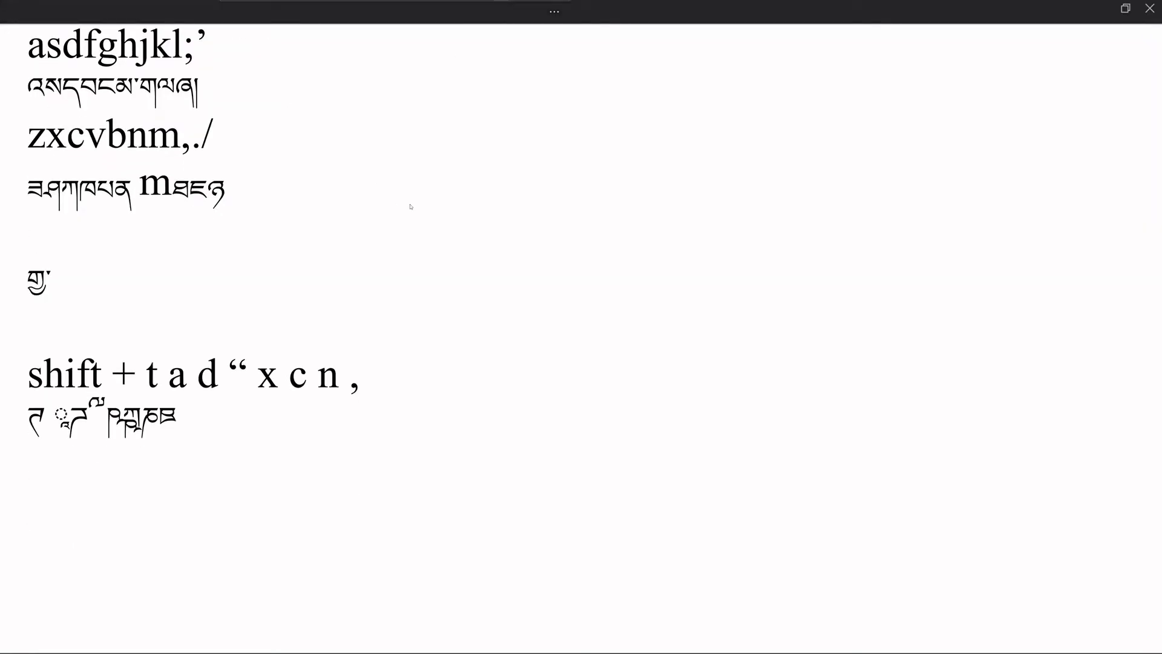
scroll(411, 207, up, 12)
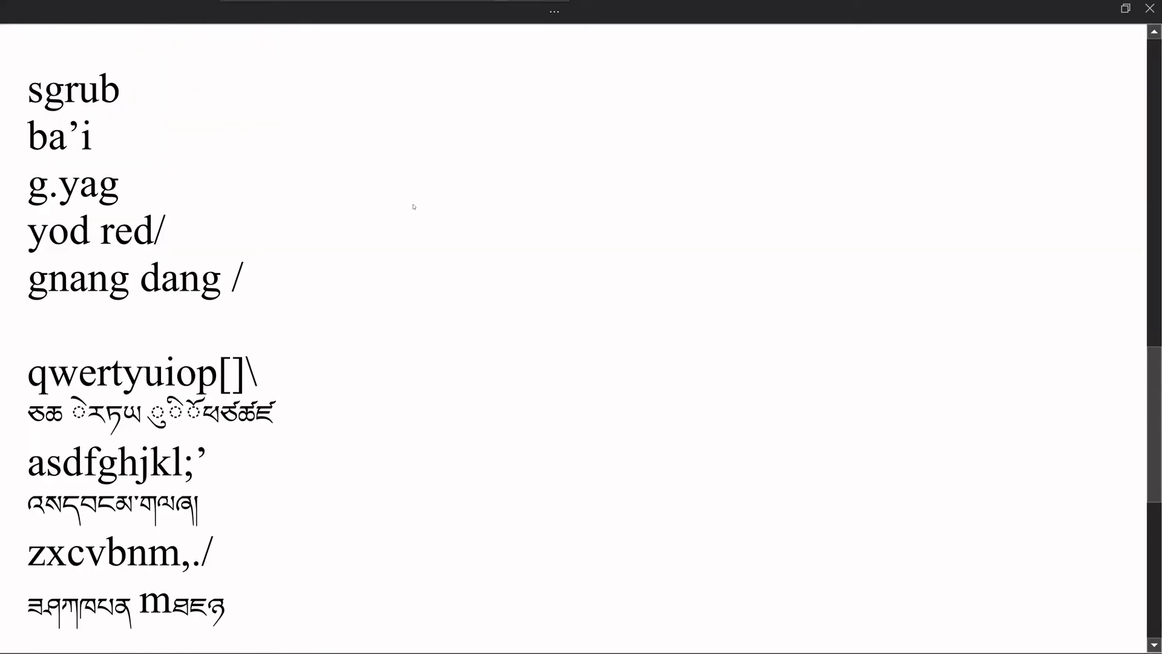
scroll(416, 206, up, 8)
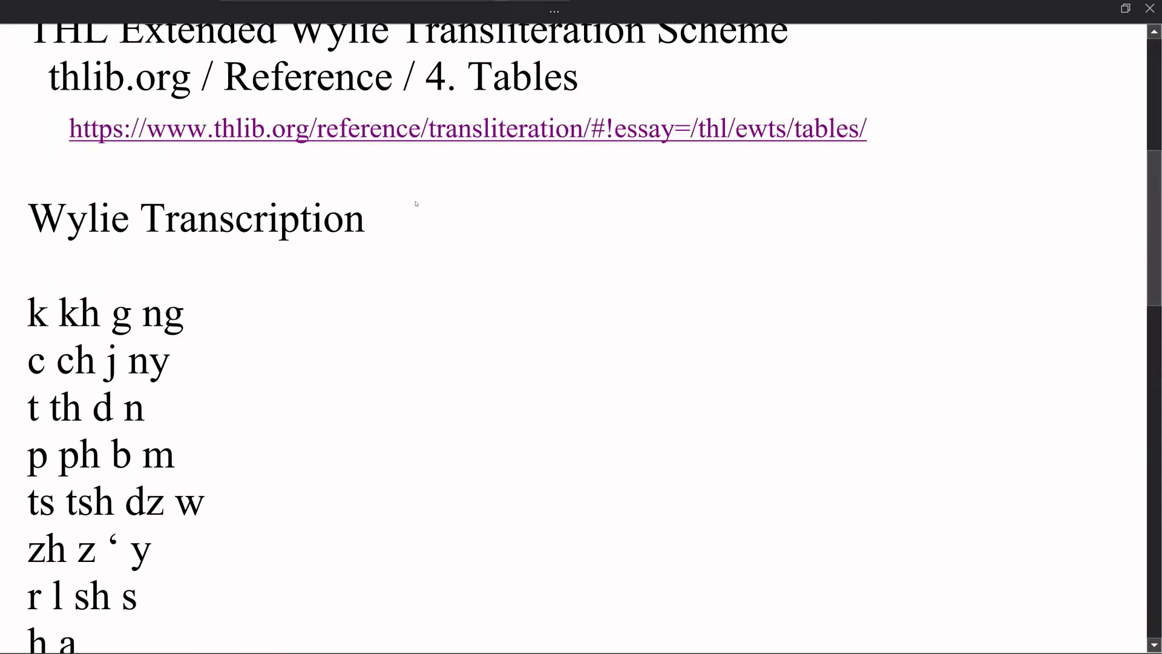
scroll(412, 202, up, 3)
scroll(116, 285, up, 3)
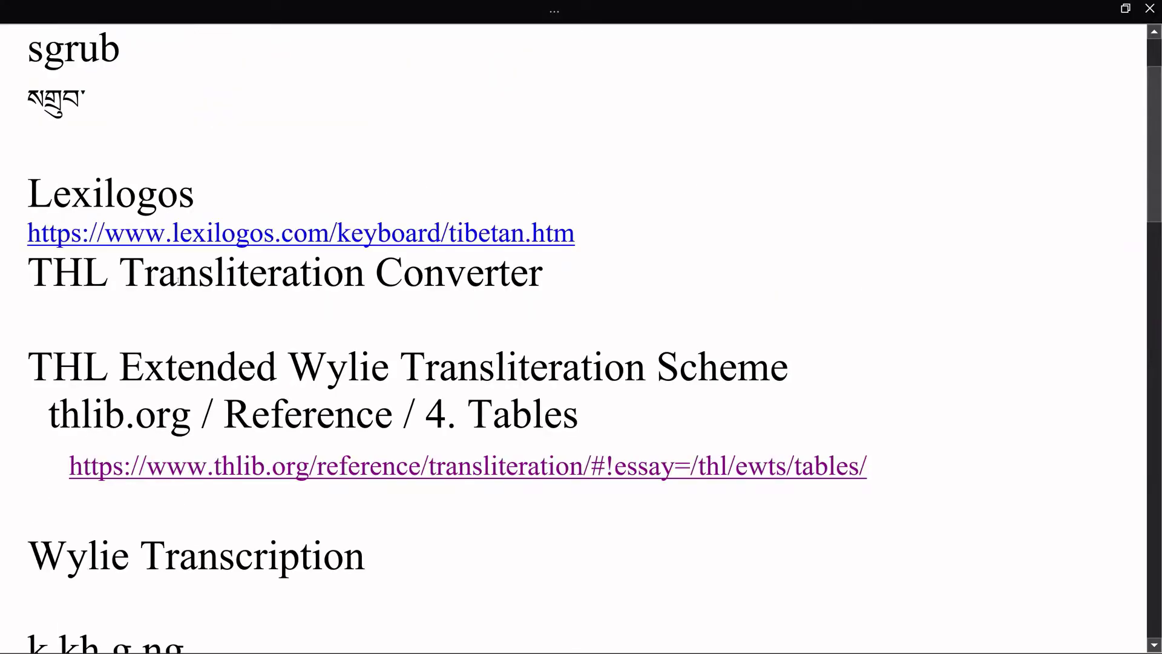
drag(545, 274, 28, 273)
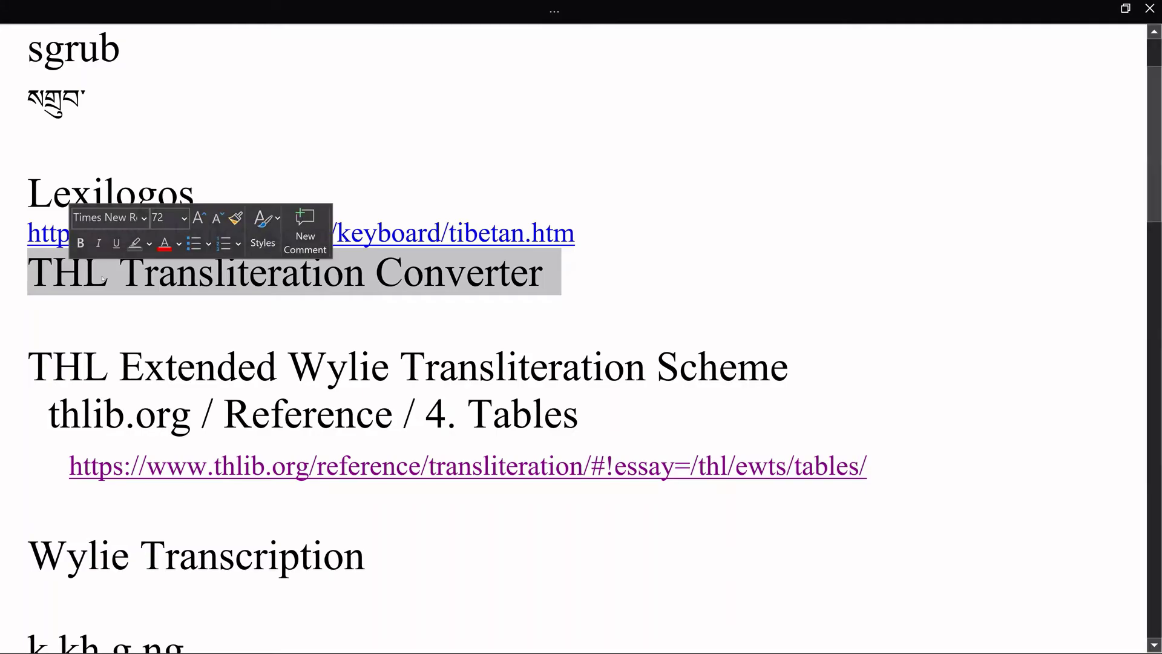
click(178, 274)
scroll(253, 269, down, 3)
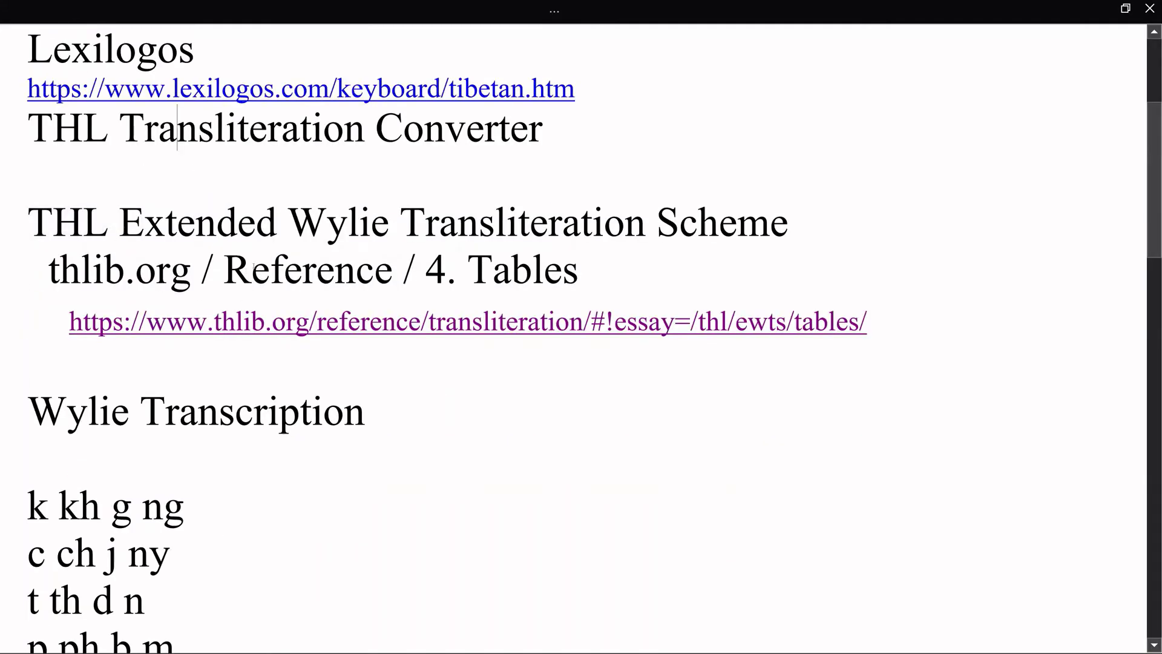
scroll(253, 270, down, 15)
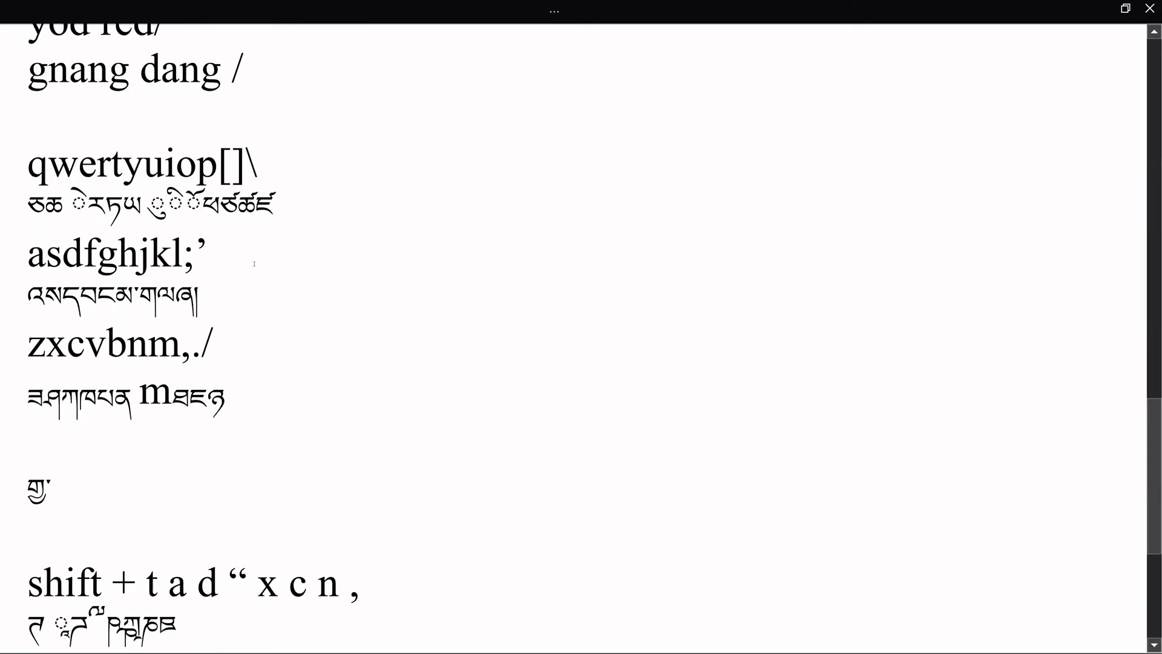
scroll(254, 264, down, 5)
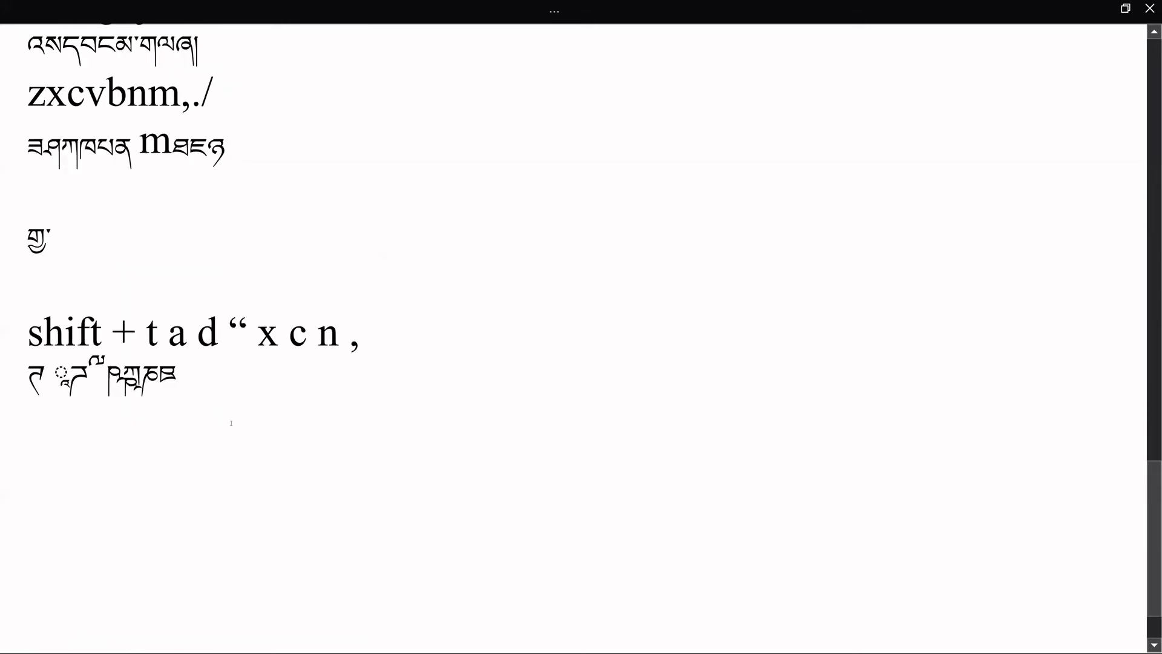
Go to the blank last line of the notes to add the Wylie mantra line
key(ctrl+End)
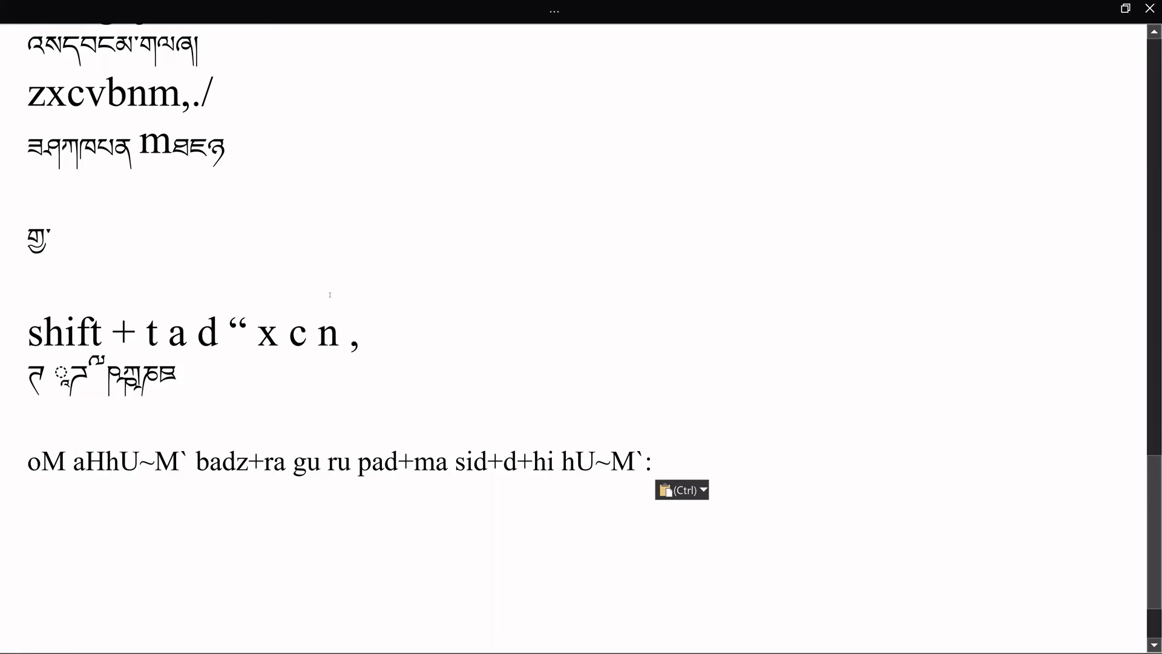
key(Escape)
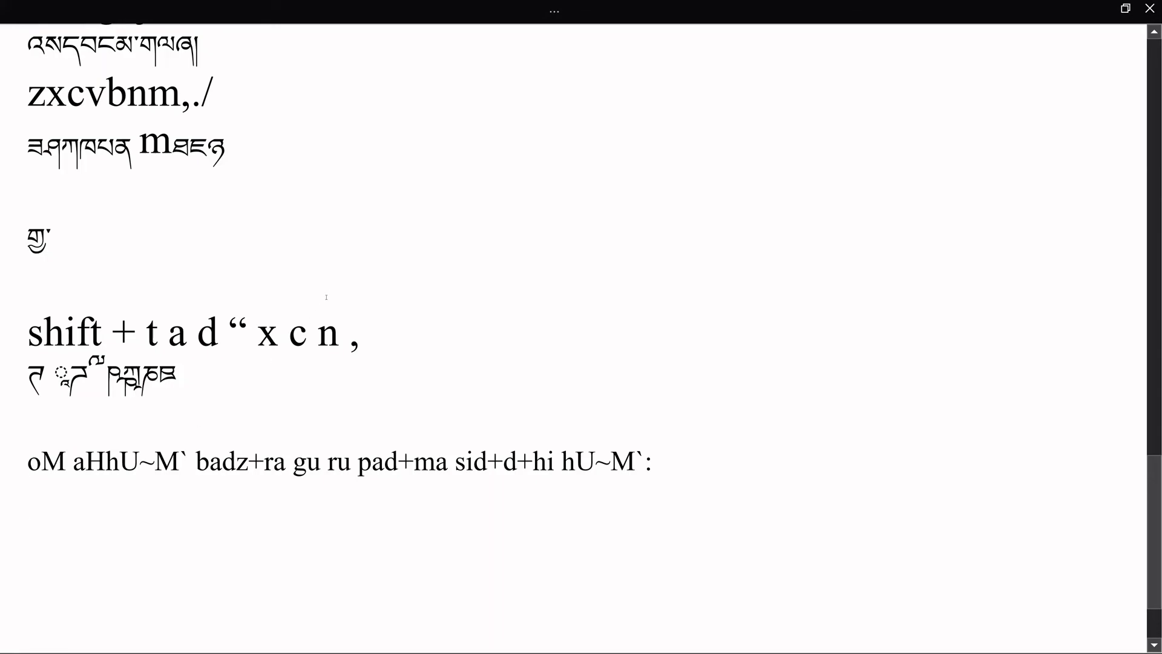